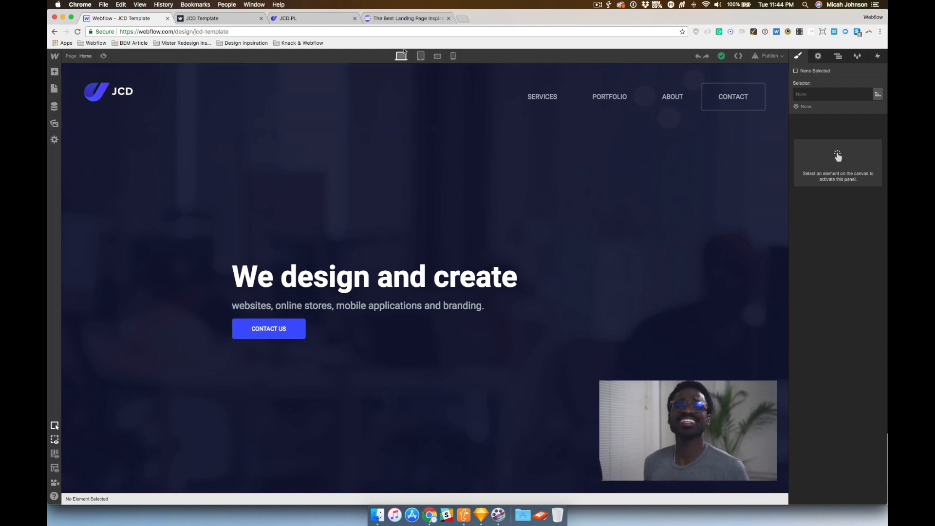
Review the original JCD reference website by scrolling through its hero, projects, about and footer sections
left_click(384, 20)
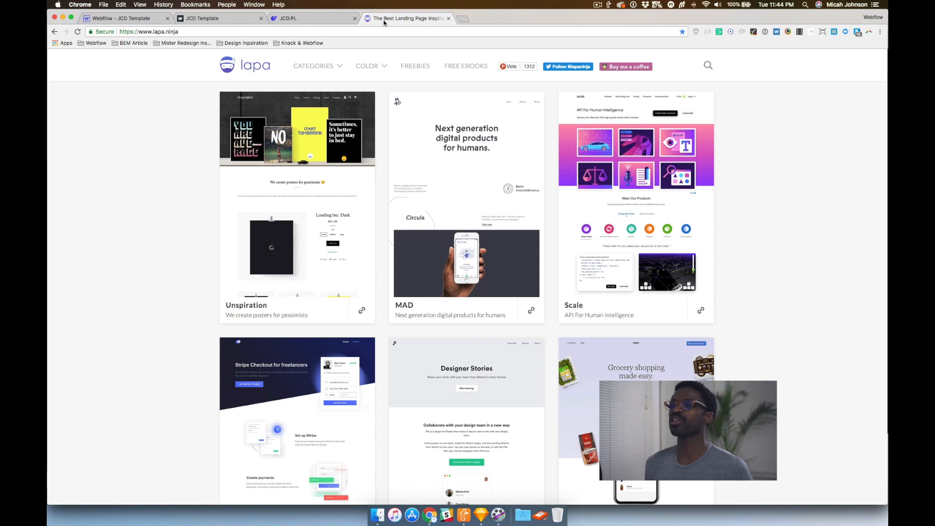
left_click(311, 18)
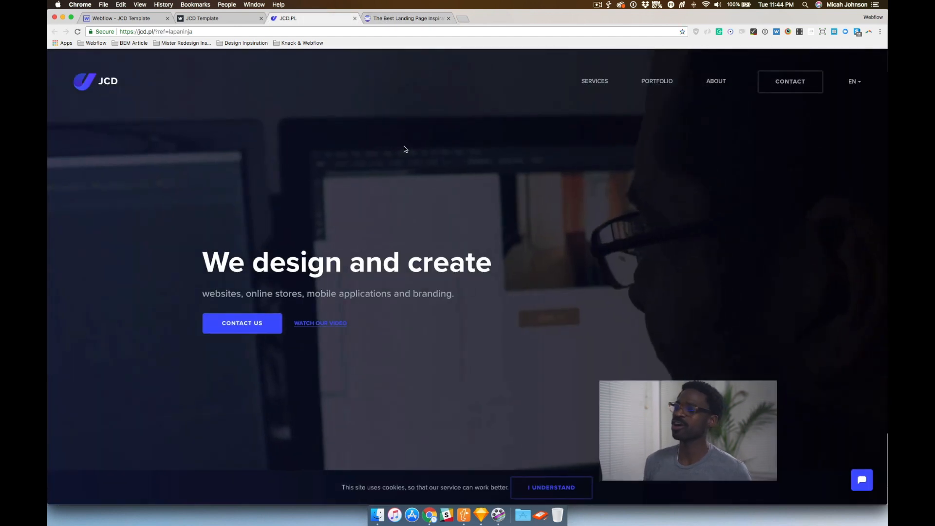
scroll(406, 147, "down", 5)
scroll(409, 151, "down", 15)
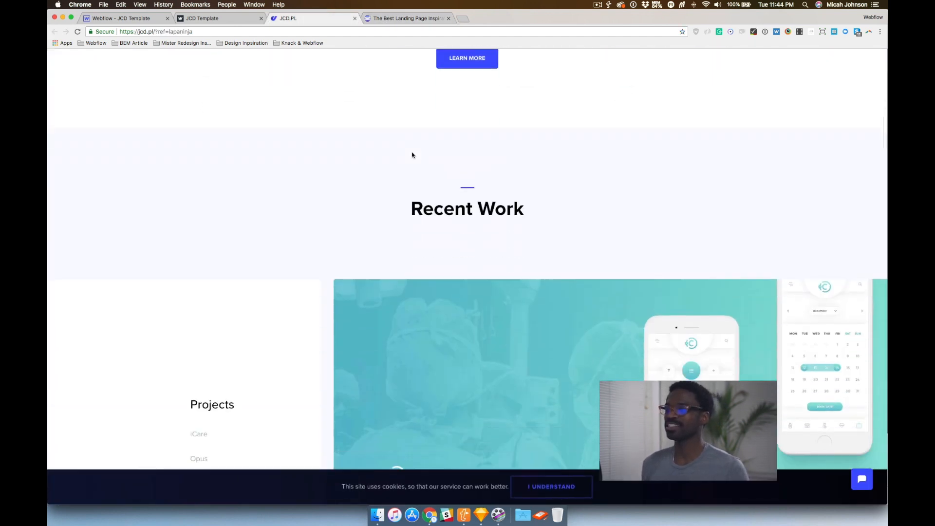
scroll(414, 156, "down", 8)
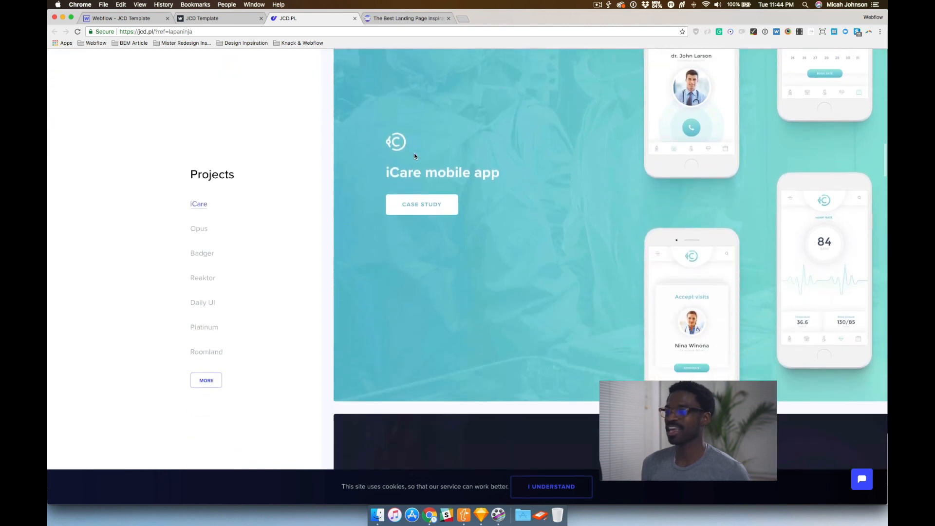
scroll(414, 153, "up", 7)
scroll(418, 154, "down", 7)
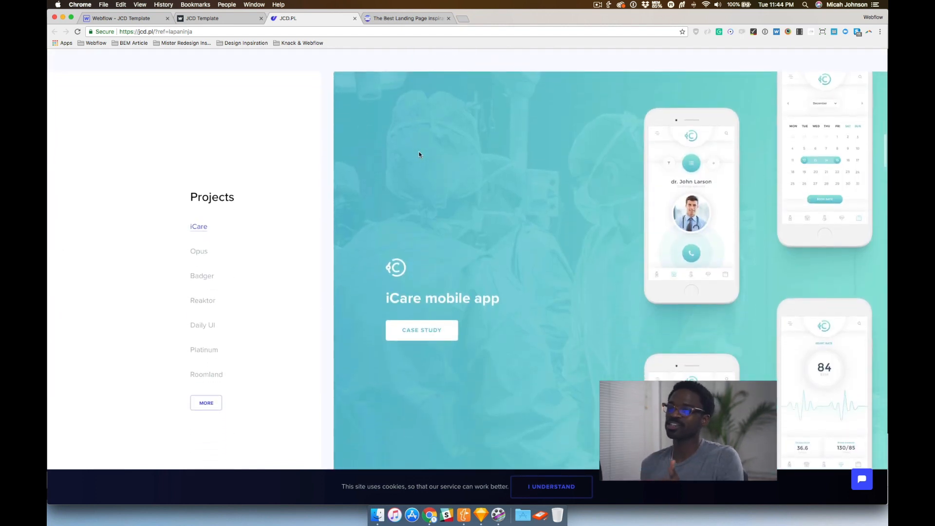
scroll(419, 154, "down", 1)
scroll(419, 154, "down", 10)
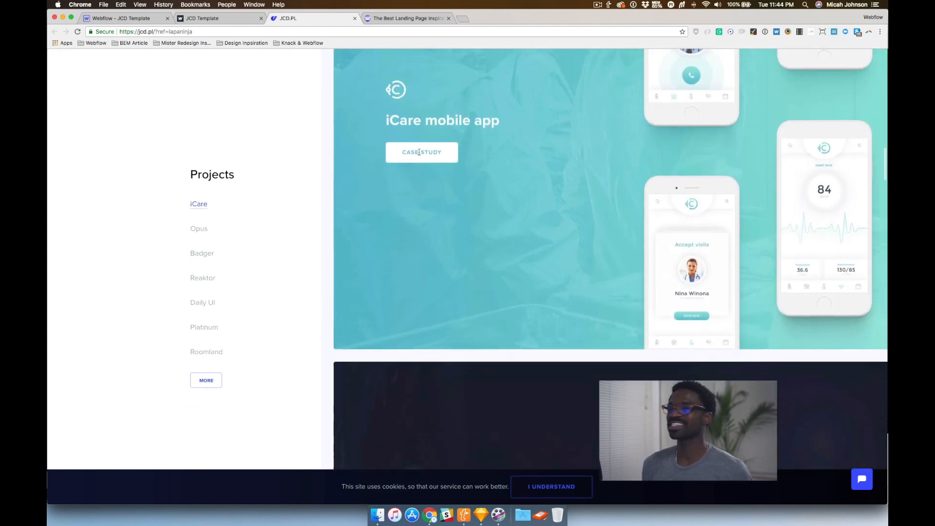
scroll(419, 154, "down", 10)
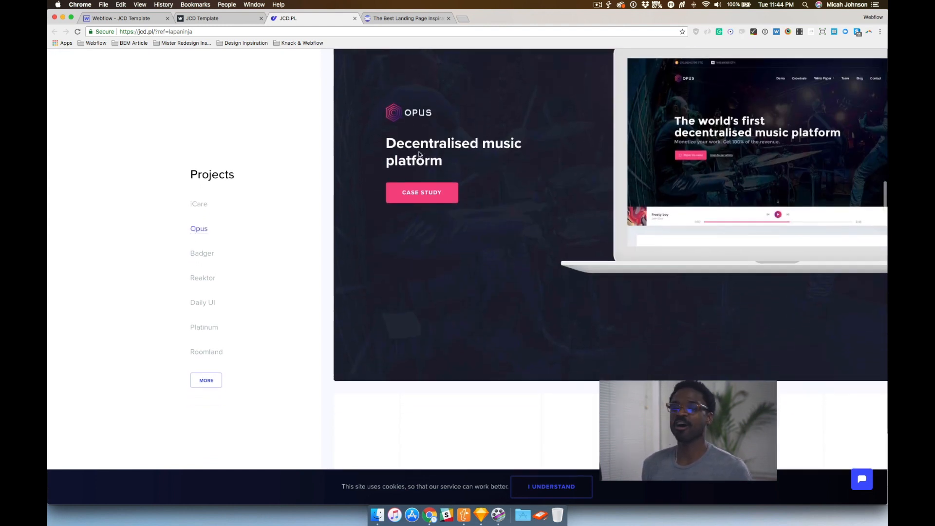
scroll(419, 154, "down", 20)
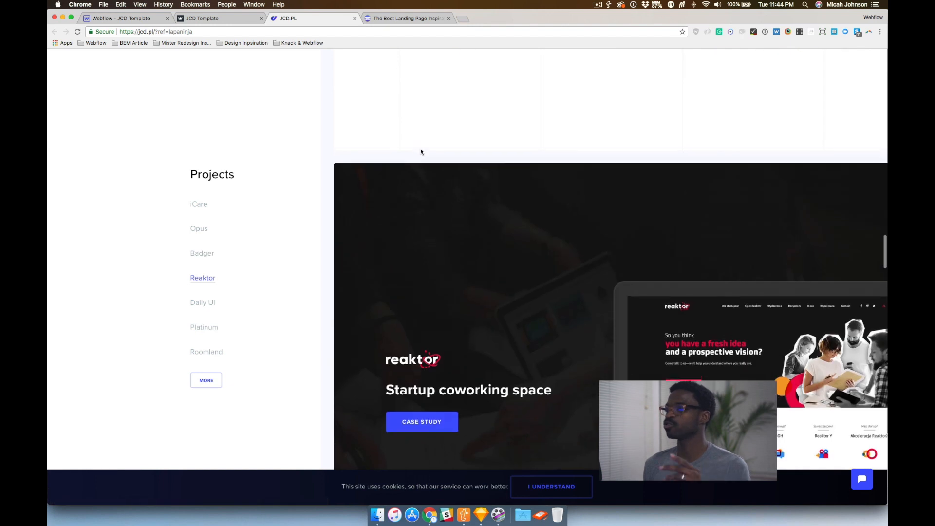
scroll(420, 151, "down", 15)
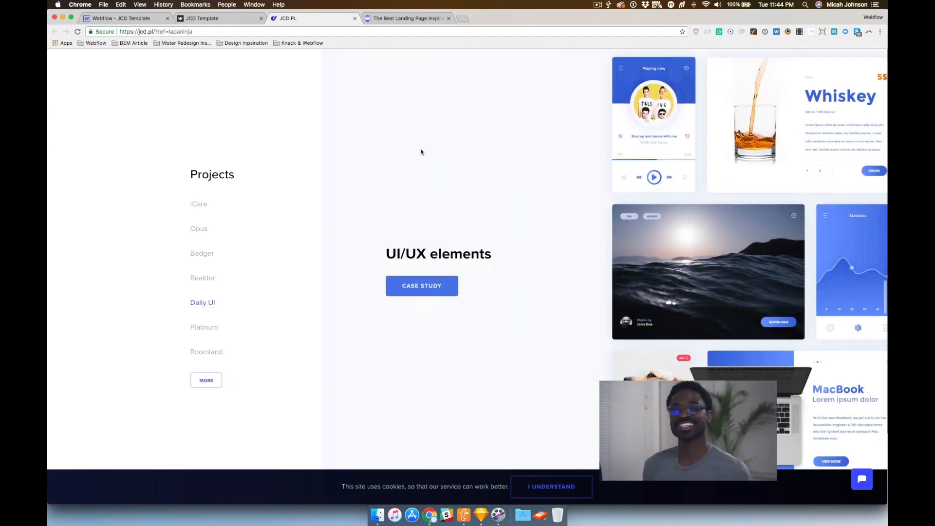
scroll(421, 152, "down", 20)
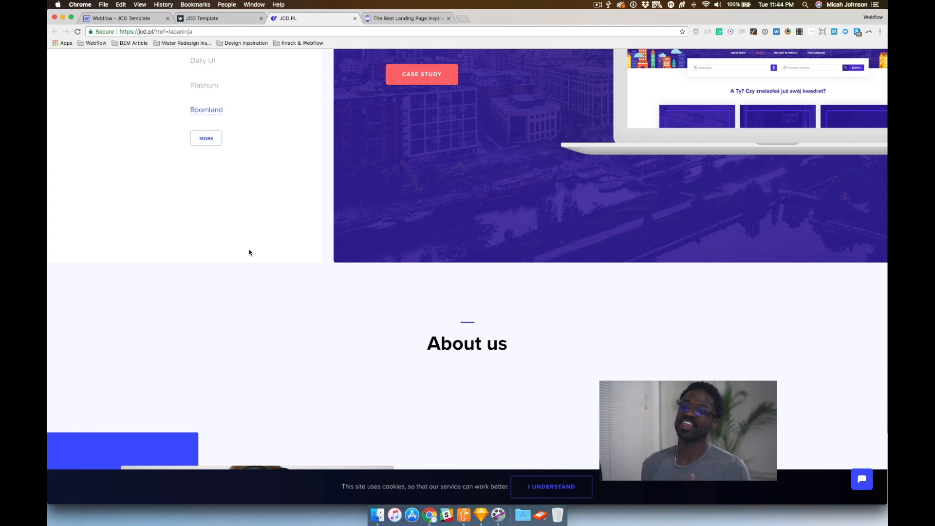
scroll(249, 252, "down", 10)
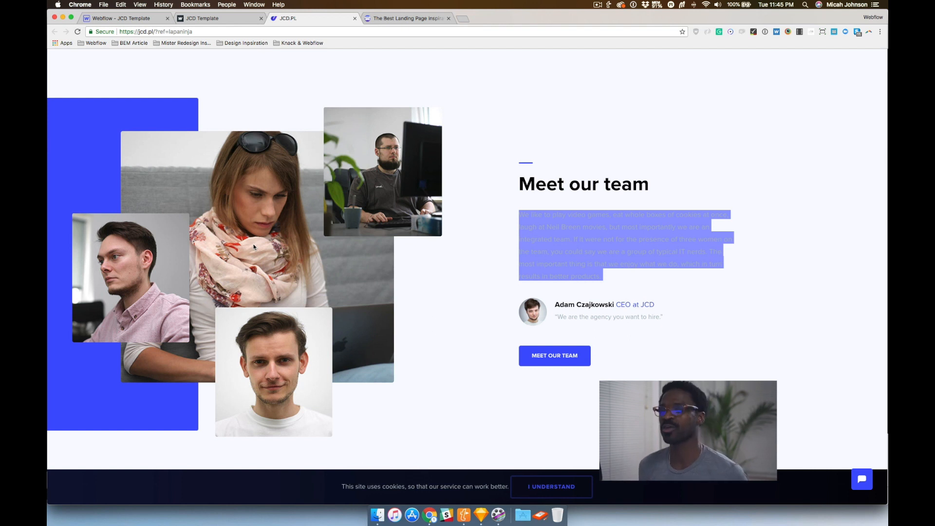
scroll(327, 275, "down", 20)
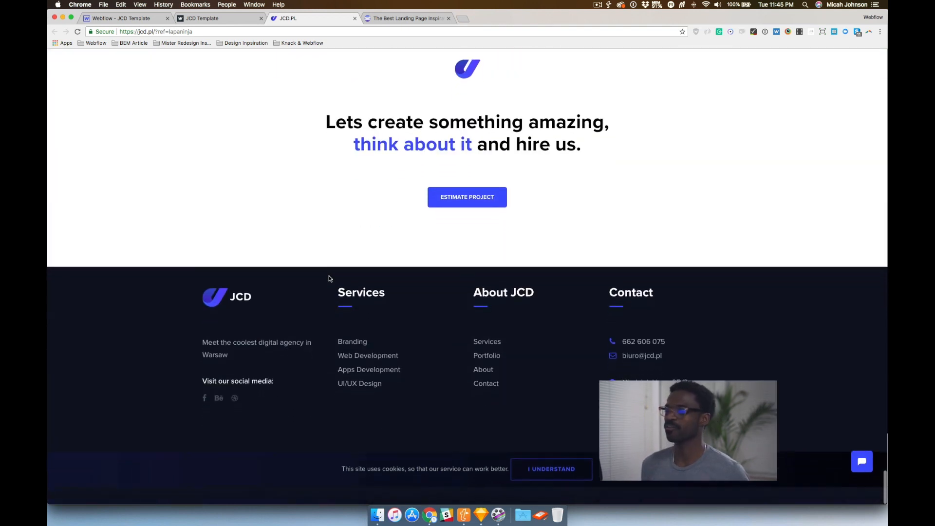
scroll(329, 279, "up", 20)
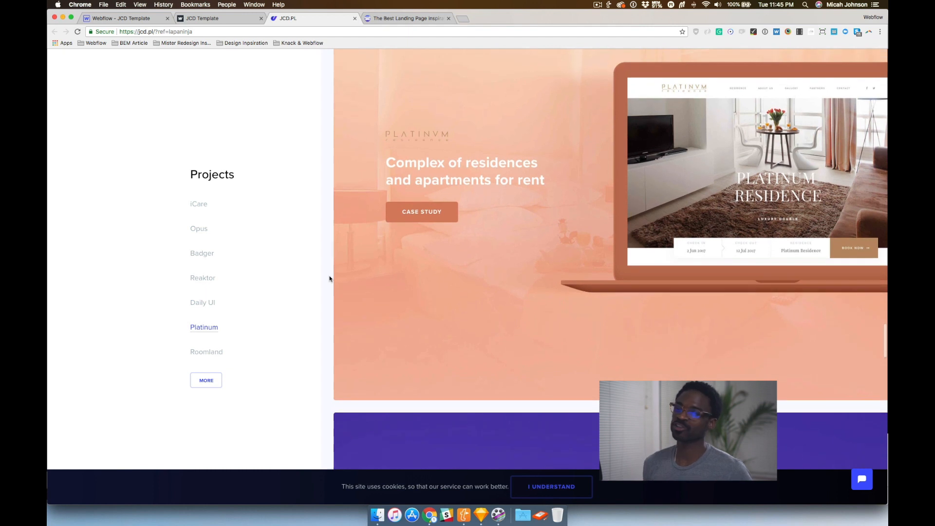
scroll(329, 279, "up", 15)
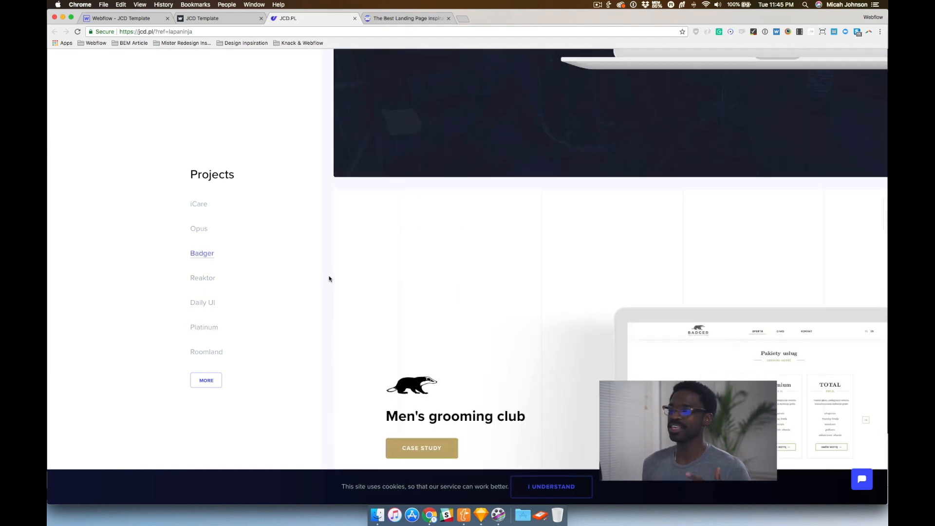
scroll(357, 301, "up", 20)
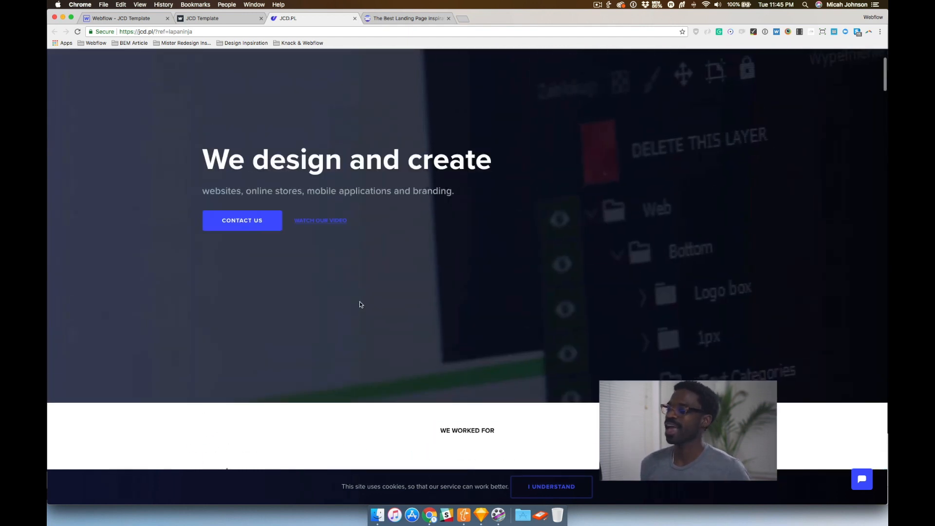
scroll(360, 301, "down", 5)
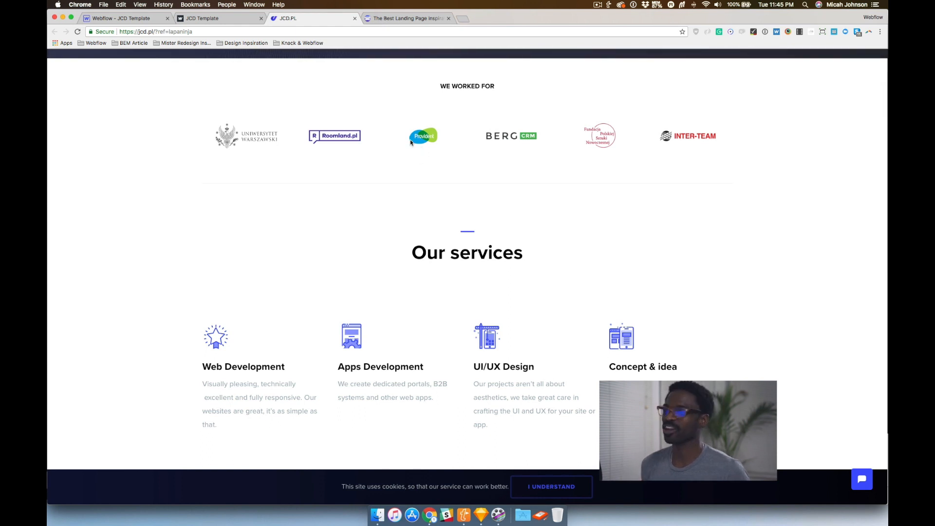
Return to the Webflow designer and select a logo slide image in the We Worked For slider, locating it in the Navigator
left_click(136, 19)
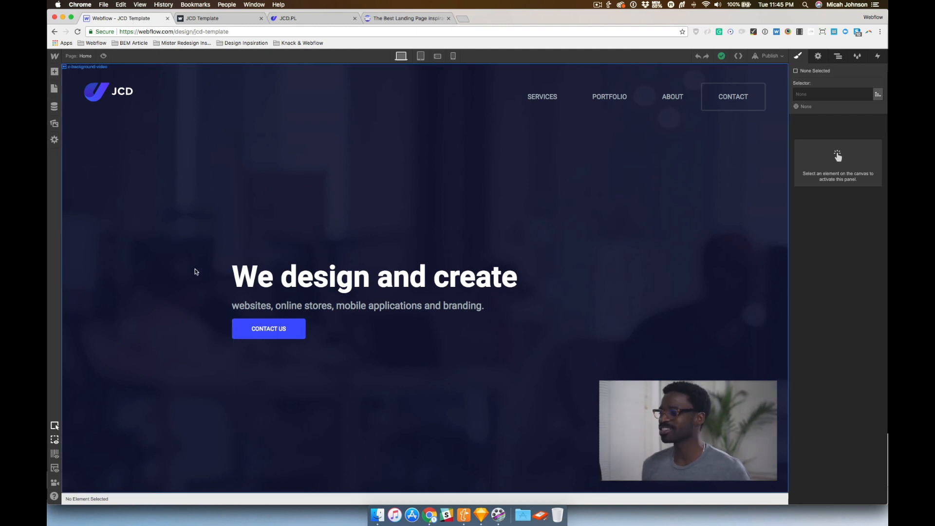
scroll(221, 201, "down", 3)
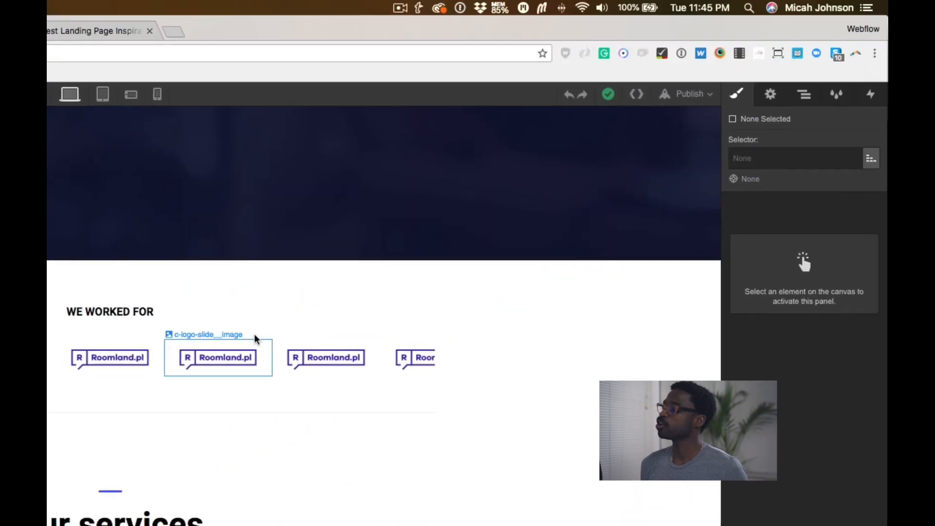
left_click(443, 266)
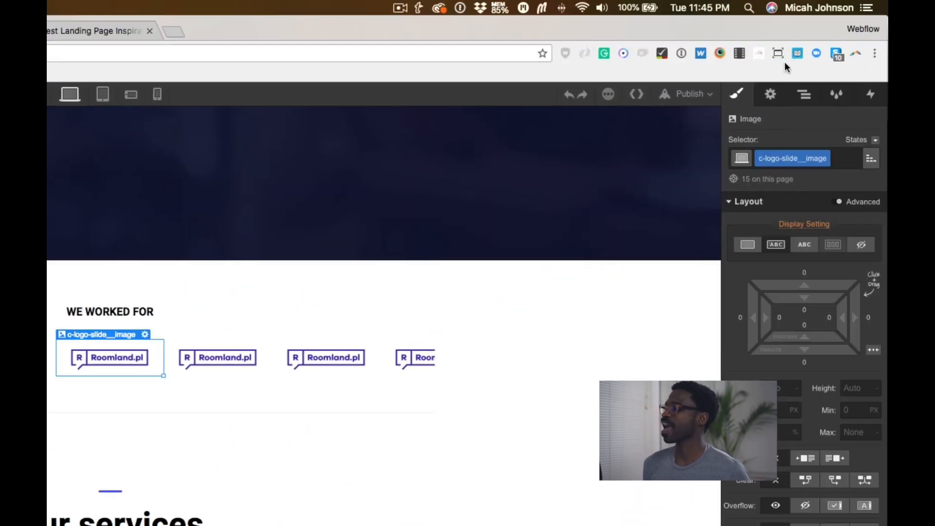
left_click(773, 94)
key("z")
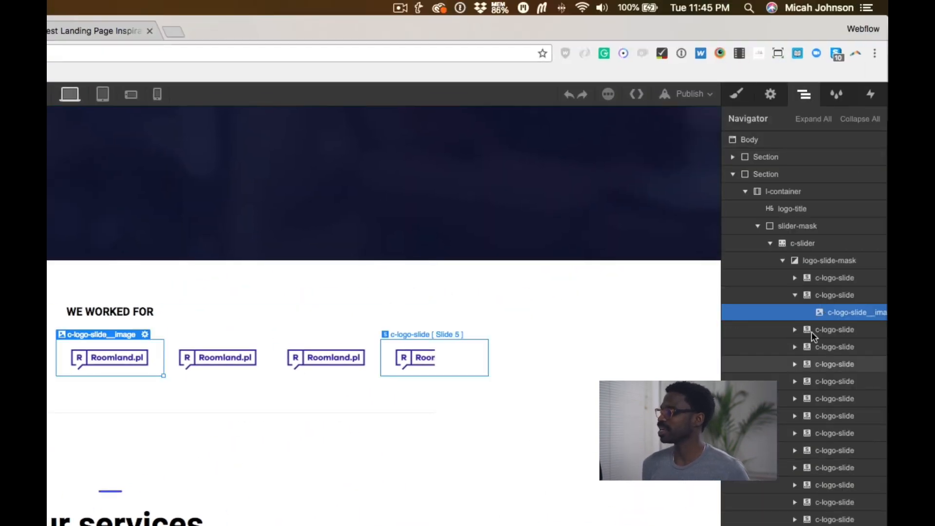
left_click(795, 295)
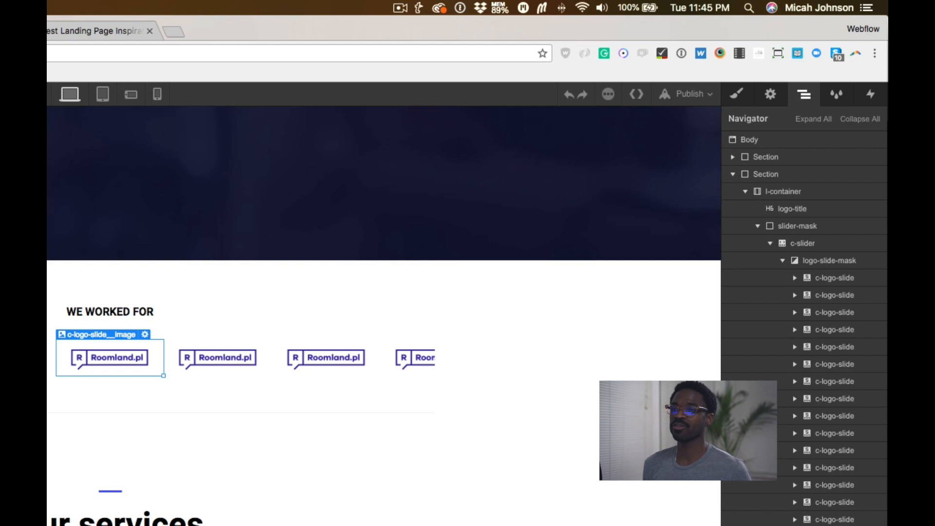
Preview the page, then open the published jcd-template.webflow.io site to check the logo slider
key("super+shift+p")
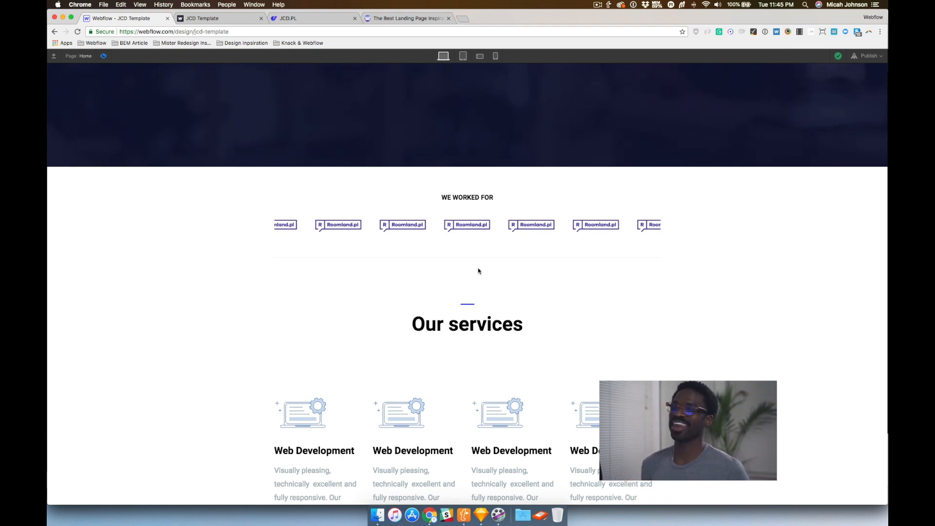
left_click(103, 57)
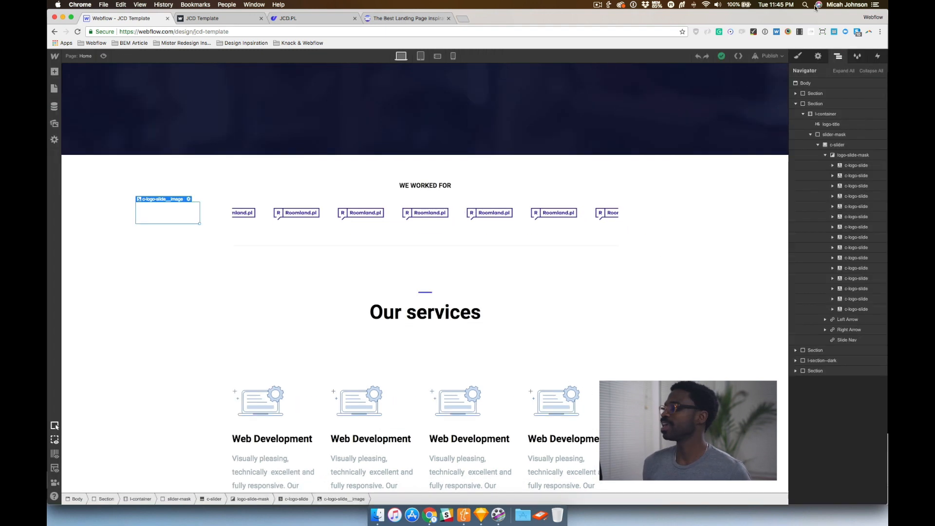
left_click(781, 57)
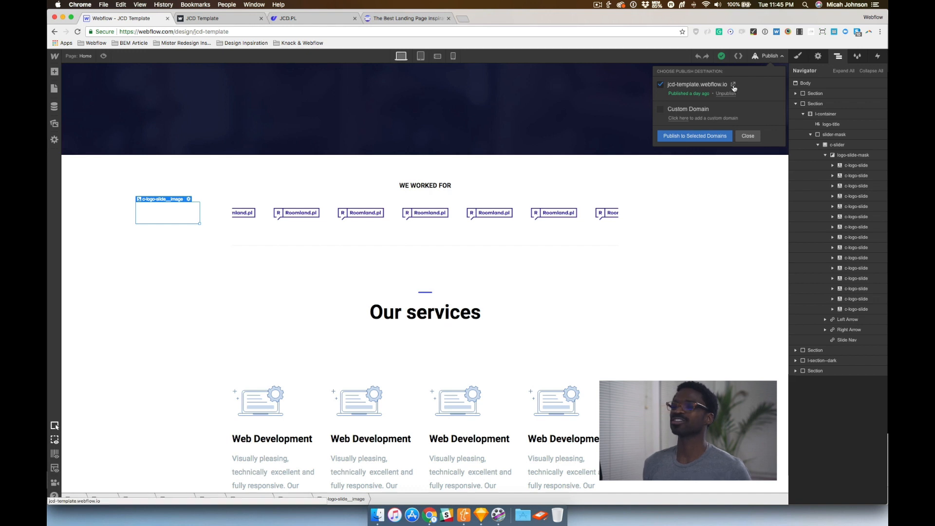
left_click(733, 85)
scroll(366, 250, "down", 10)
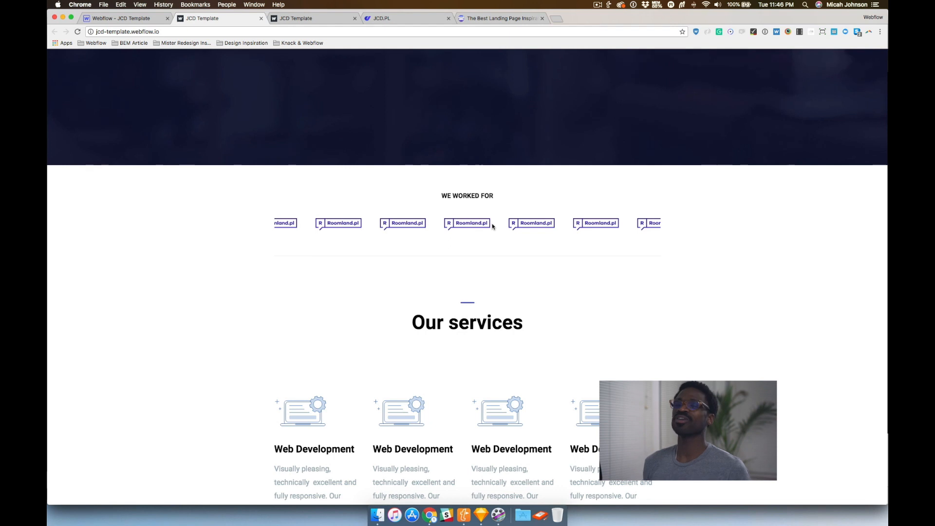
left_click(144, 18)
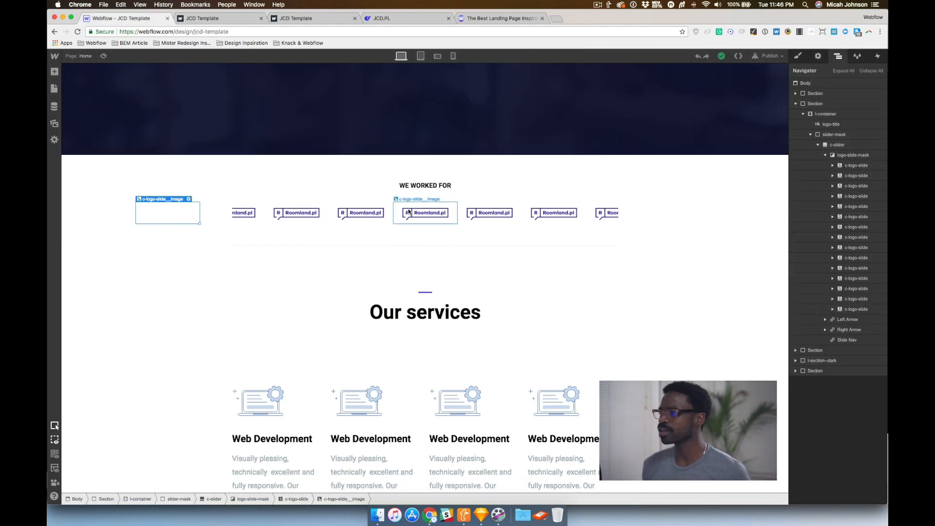
Select the logo-slide-mask element inside the c-slider in the Navigator and view its style settings
left_click(848, 166)
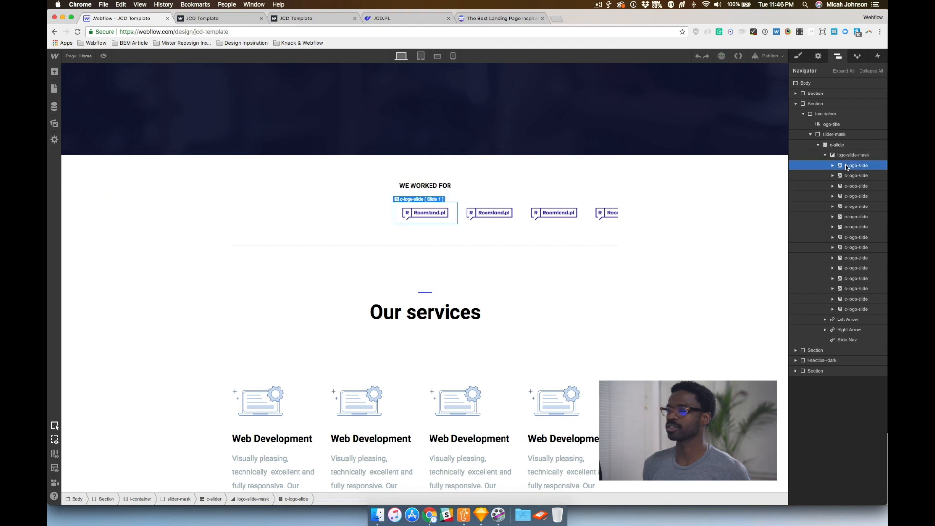
left_click(800, 57)
left_click(838, 56)
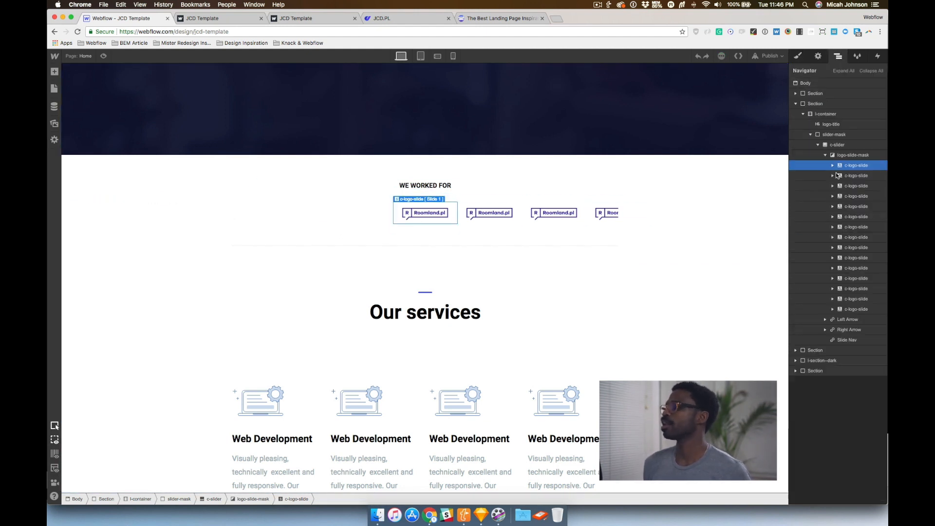
left_click(833, 166)
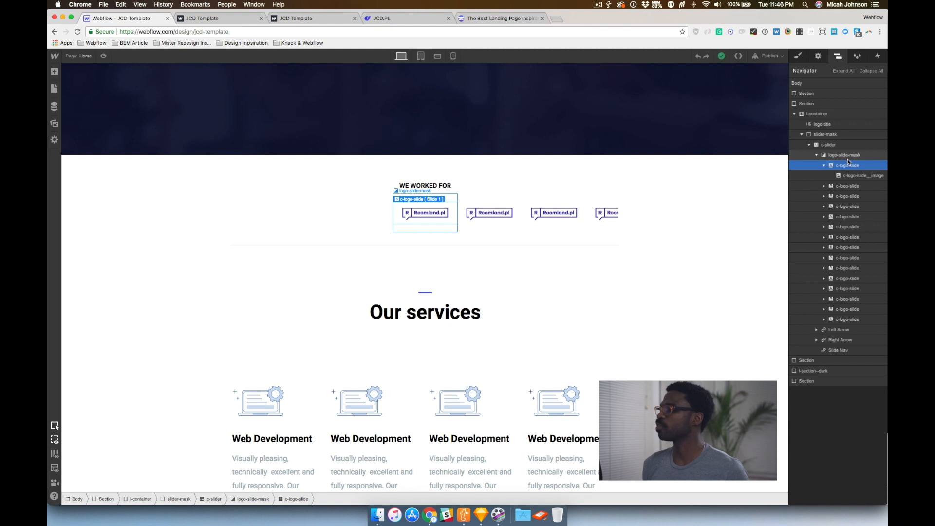
left_click(846, 156)
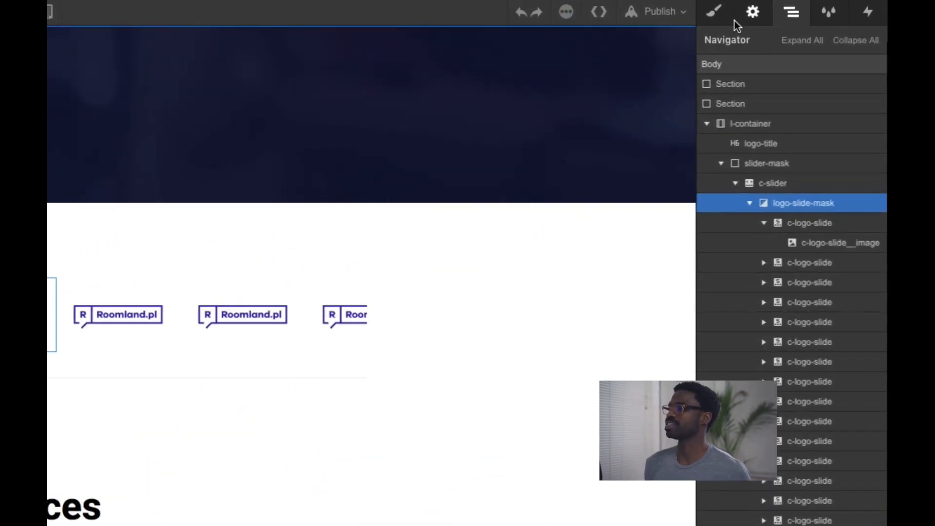
left_click(720, 19)
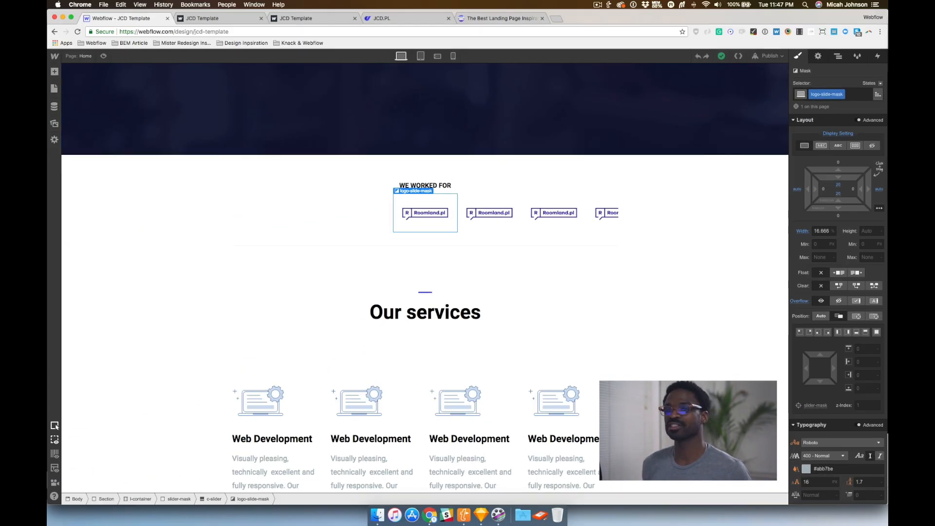
Open the Home page settings to review the custom script before the body tag, then preview the page
left_click(55, 107)
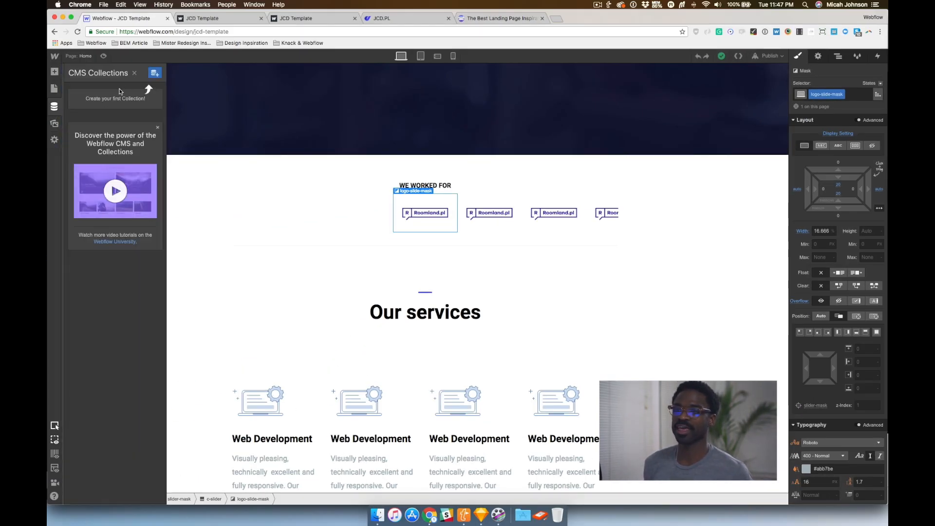
left_click(54, 88)
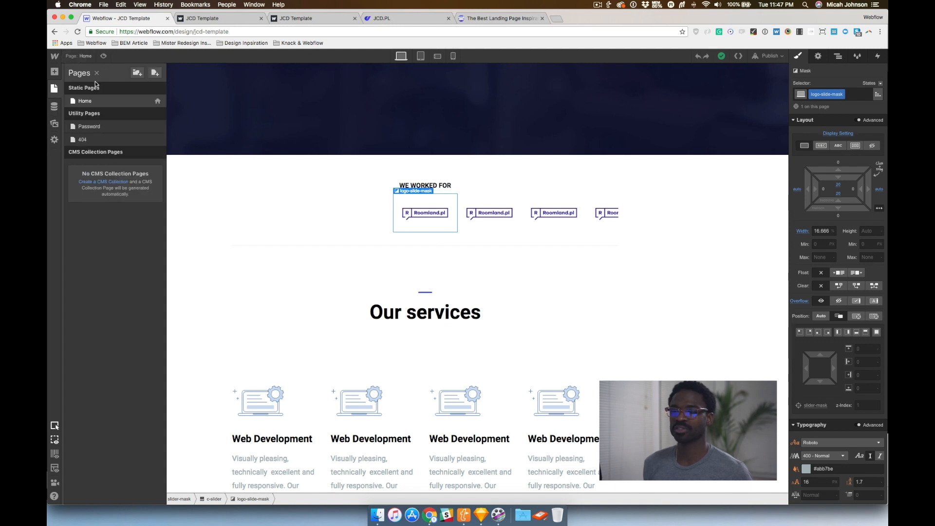
left_click(156, 101)
left_click(219, 224)
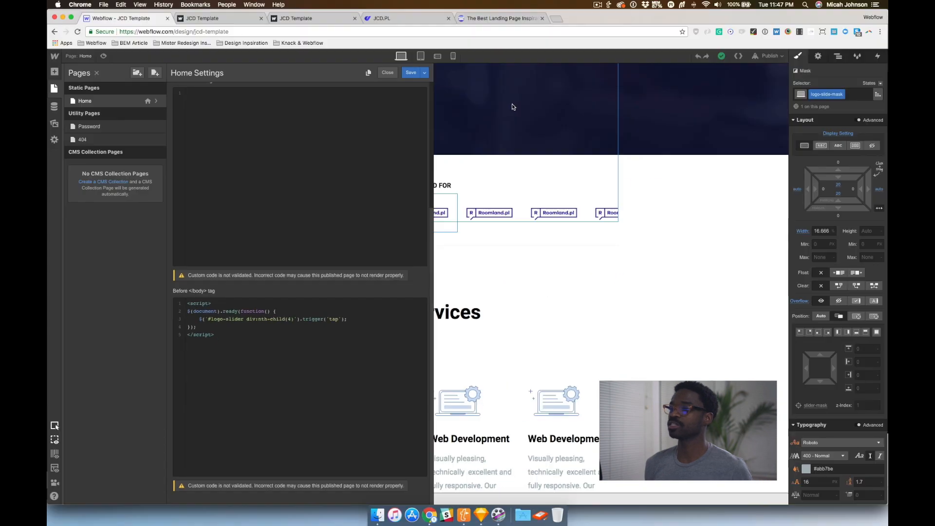
left_click(513, 106)
left_click(103, 55)
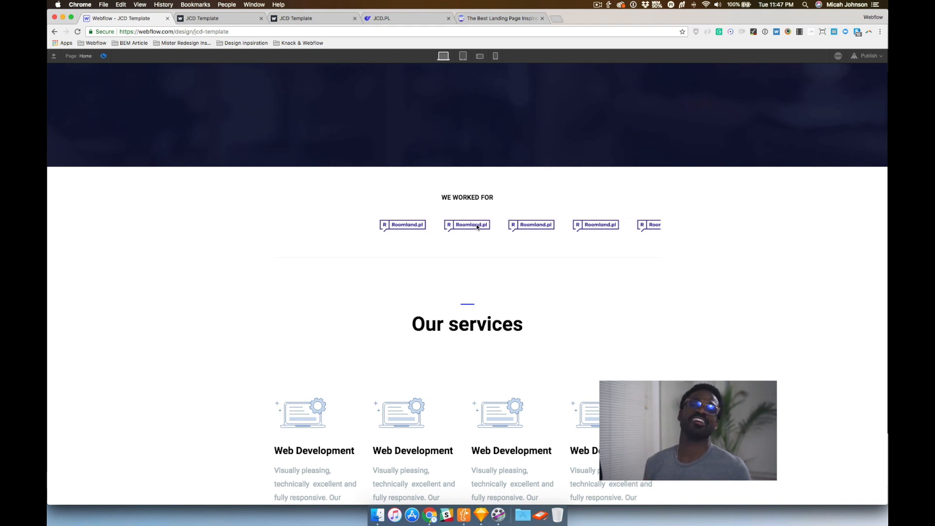
Check the published template site's logo slider, then return to the designer and exit preview mode
left_click(210, 18)
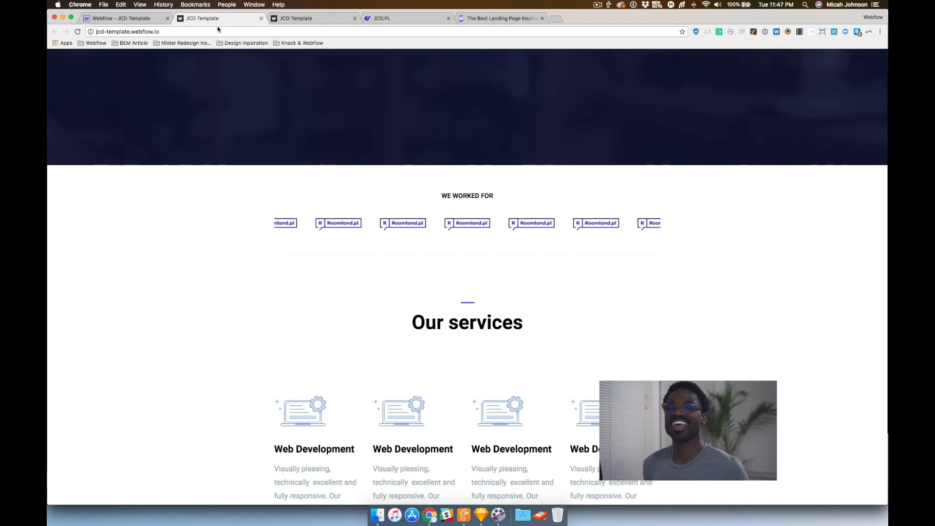
left_click(133, 20)
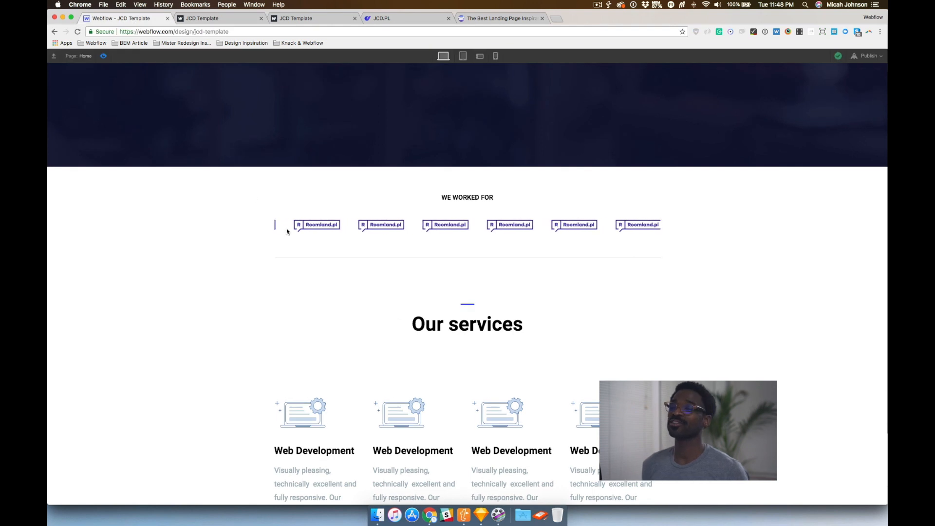
left_click(104, 56)
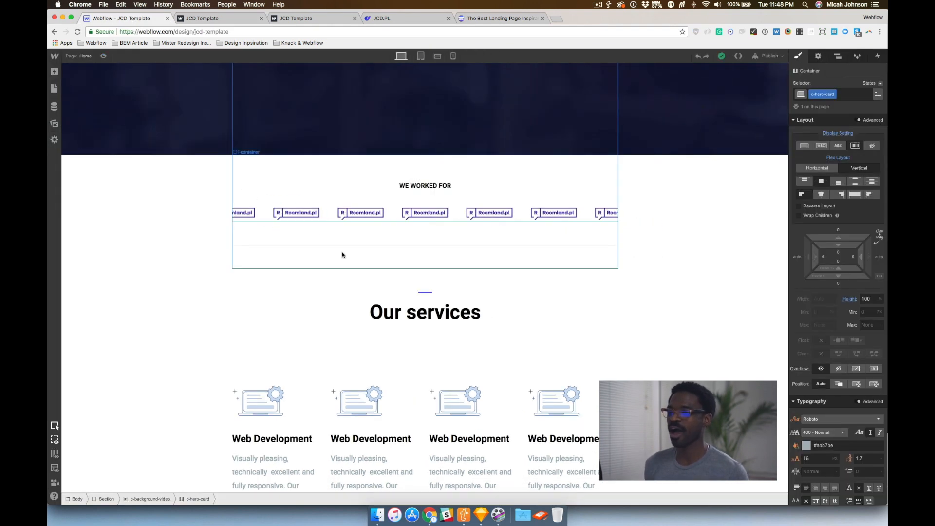
Scroll through the Recent Work section of the page to examine its project cards
scroll(276, 221, "down", 10)
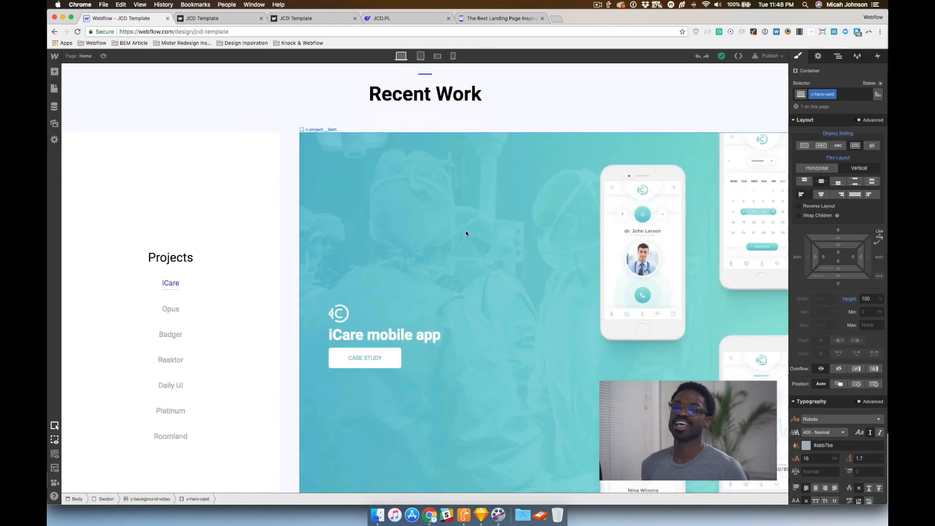
scroll(357, 234, "down", 5)
scroll(357, 234, "up", 6)
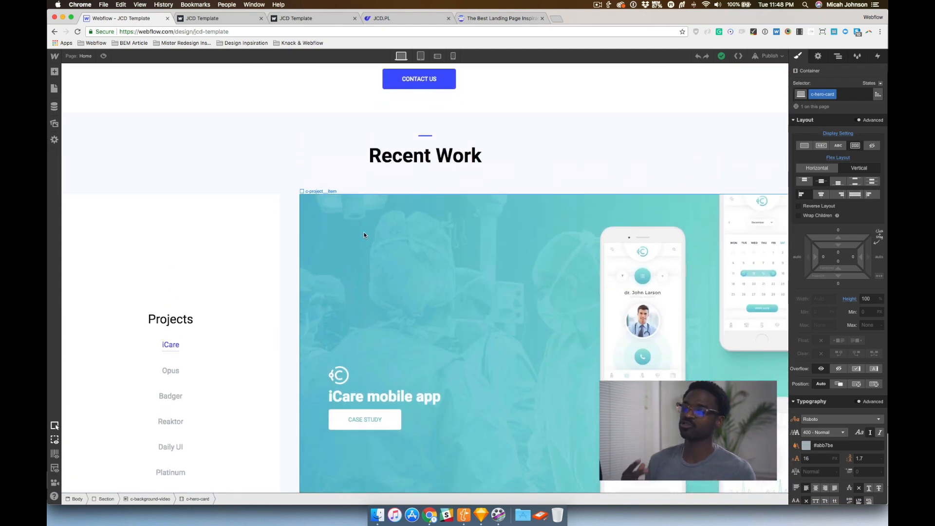
scroll(255, 261, "down", 1)
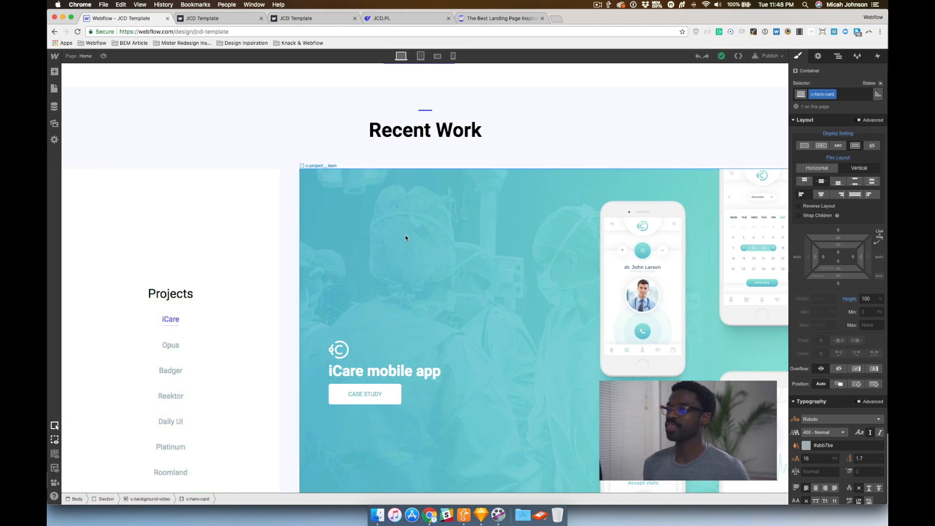
scroll(404, 238, "down", 12)
scroll(404, 238, "down", 20)
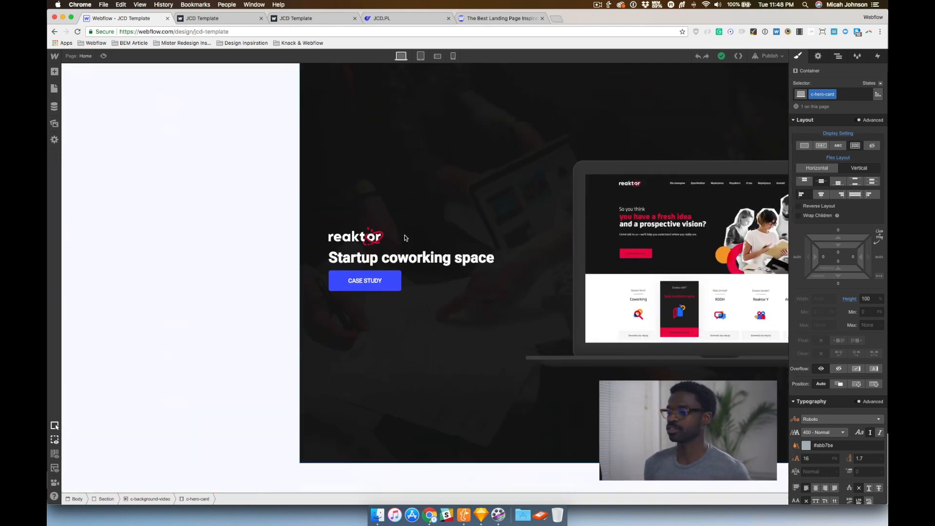
scroll(405, 238, "up", 10)
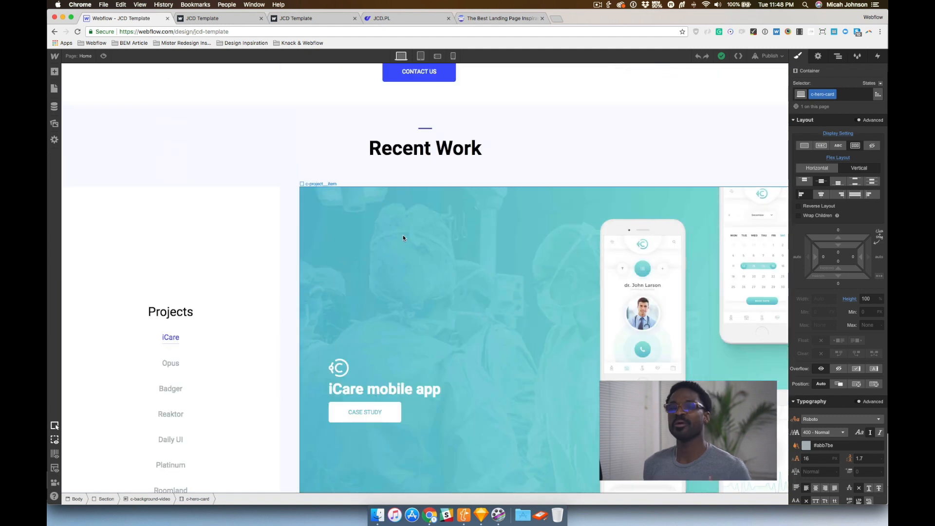
Select the Project Menu Sticky symbol, locate its first c-project-menu wrapper in the Navigator, and inspect its style settings
left_click(252, 239)
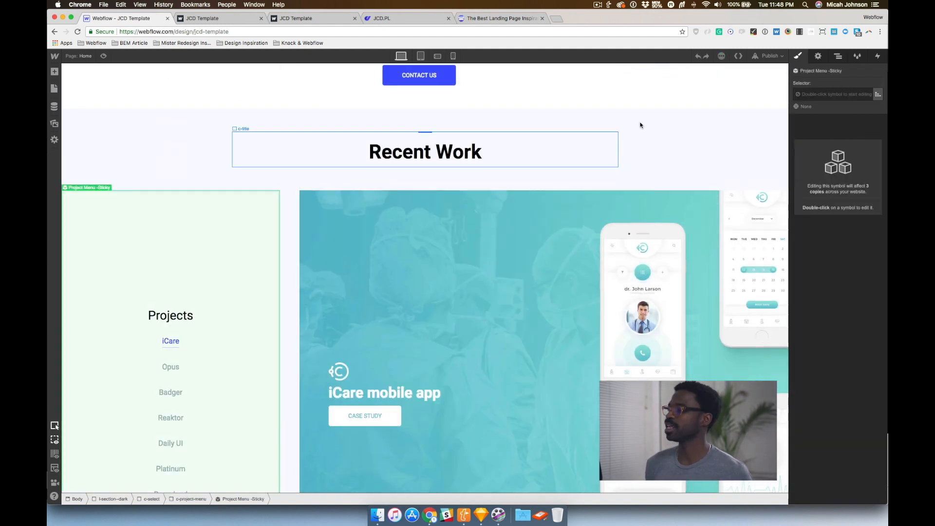
left_click(837, 56)
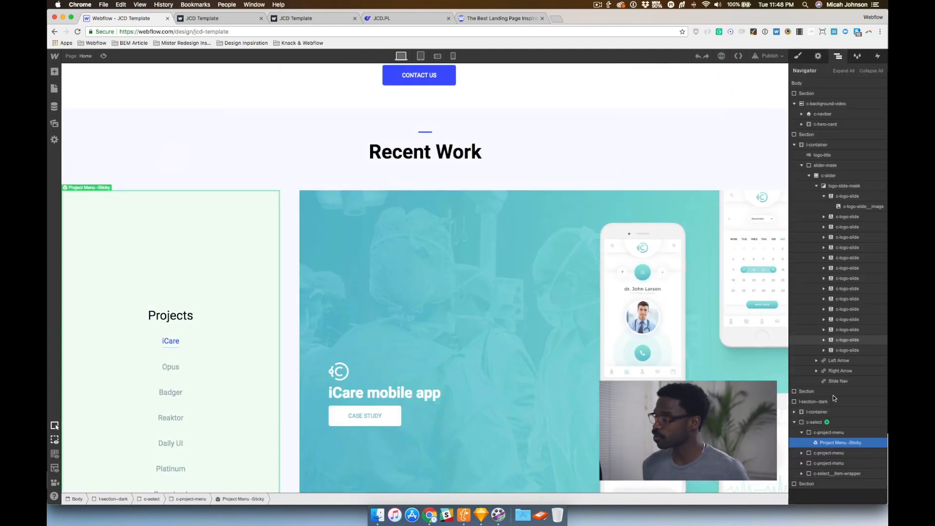
left_click(801, 433)
left_click(817, 433)
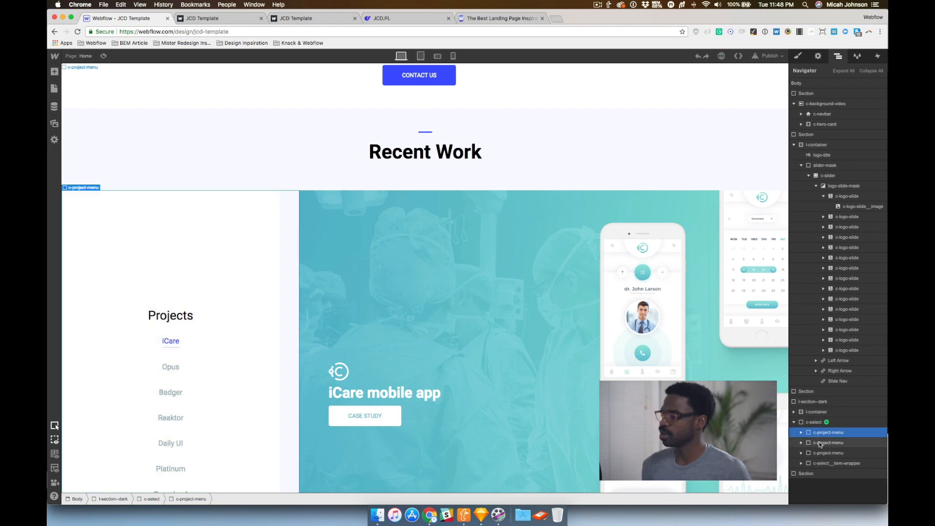
left_click(820, 443)
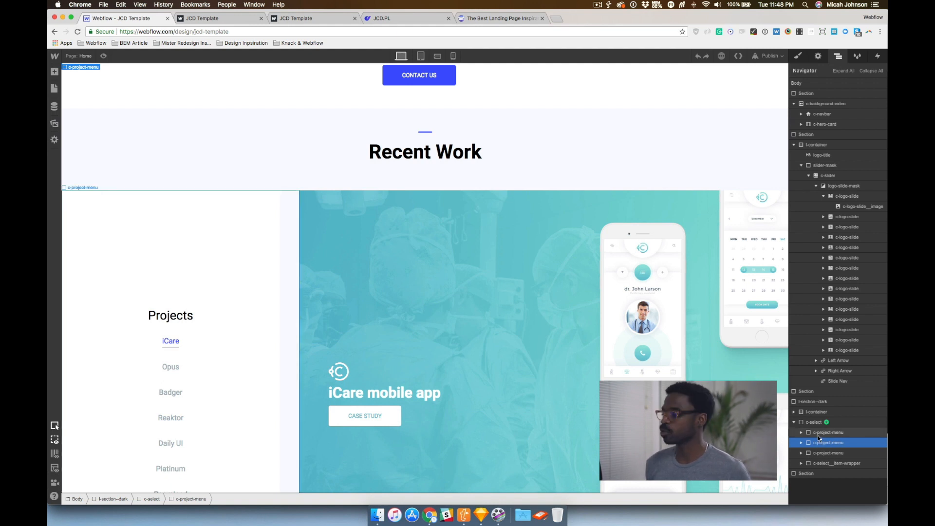
left_click(814, 435)
left_click(801, 432)
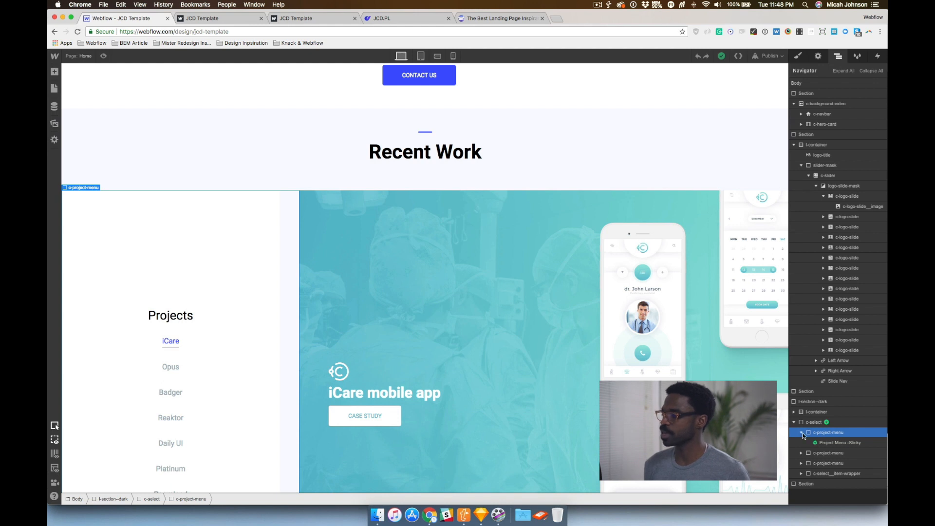
left_click(799, 56)
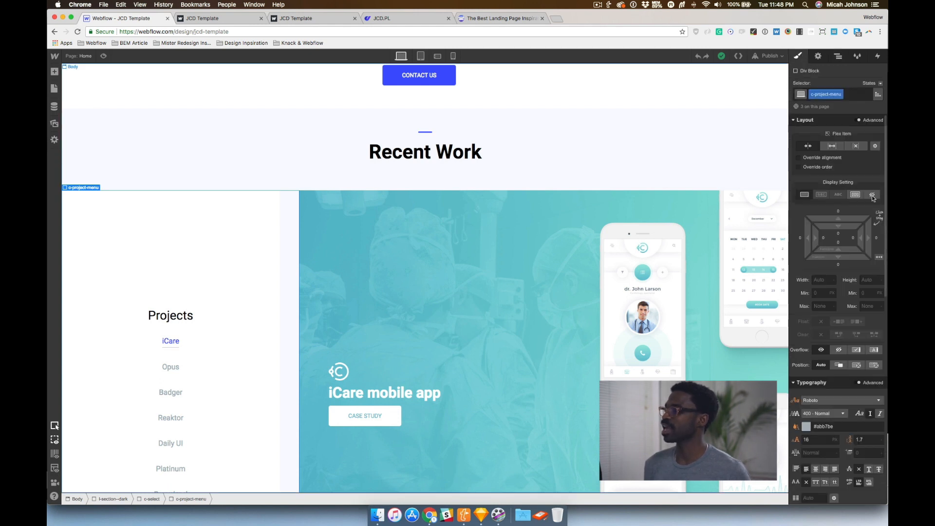
scroll(832, 263, "down", 4)
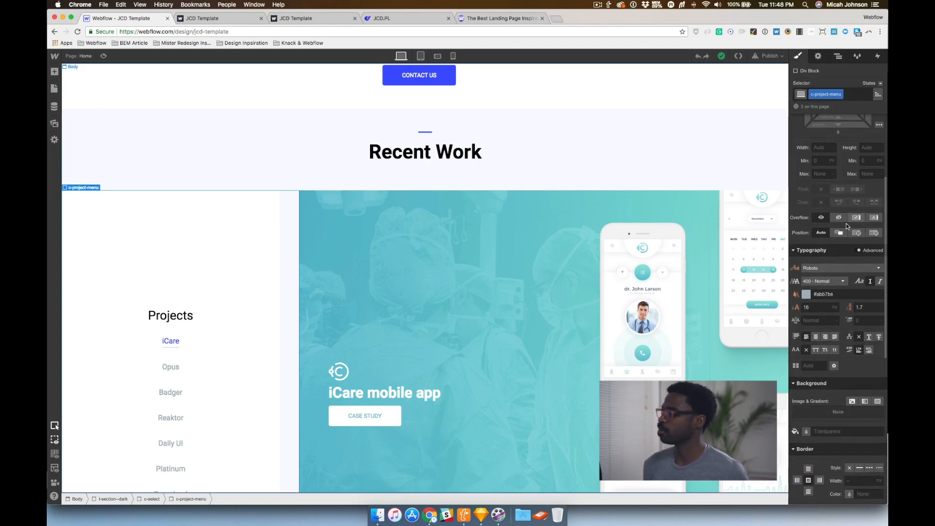
scroll(828, 279, "down", 3)
scroll(831, 291, "down", 6)
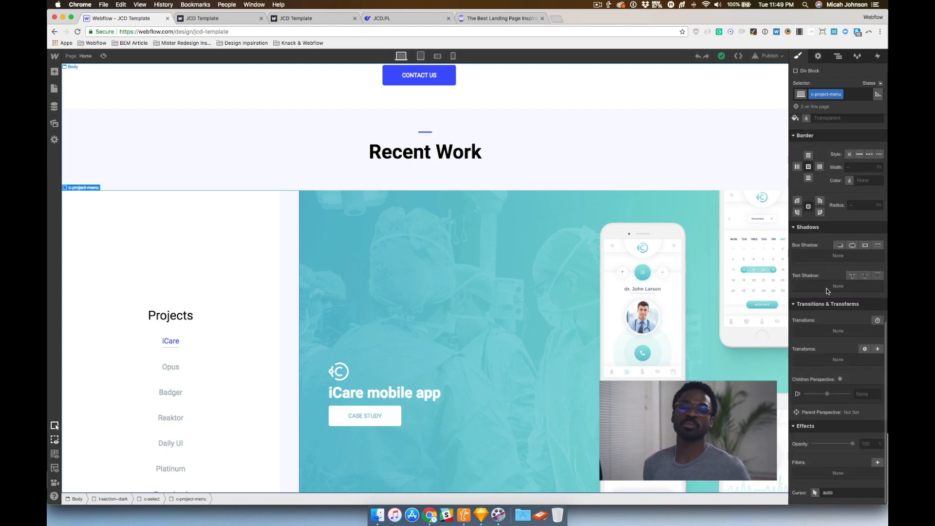
scroll(851, 261, "up", 10)
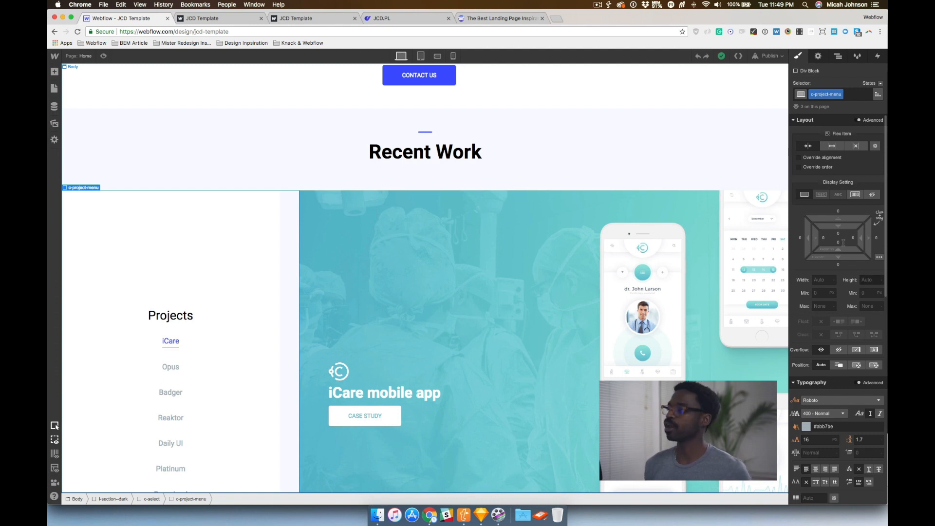
Select the second c-project-menu in the Navigator and review its sticky-top style settings
left_click(837, 56)
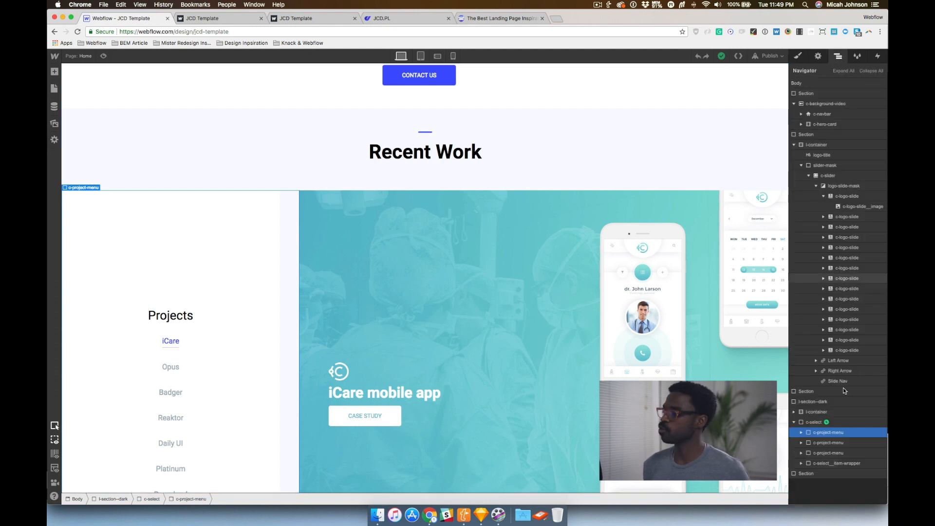
left_click(838, 441)
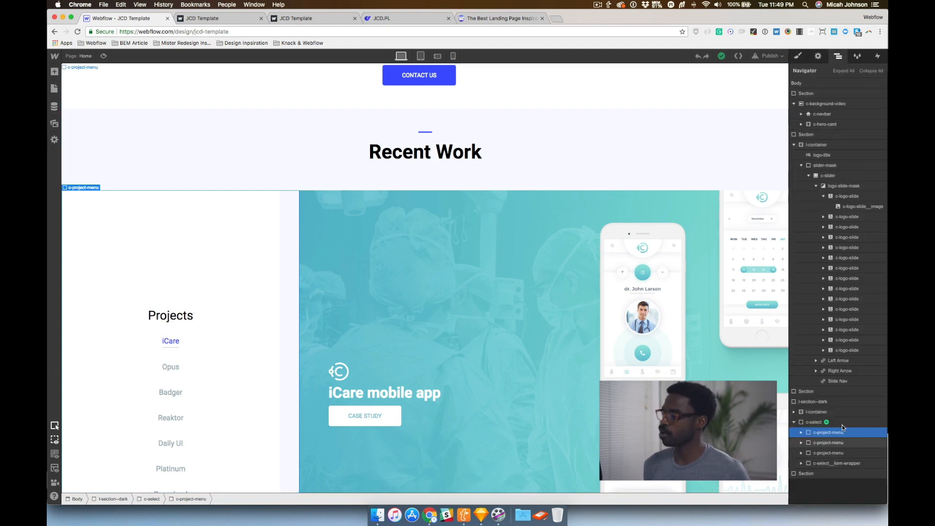
left_click(801, 57)
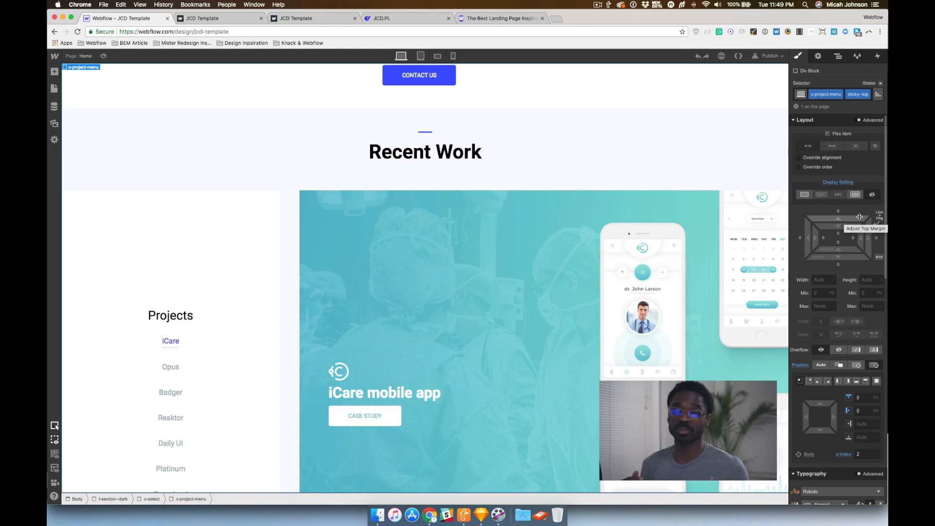
scroll(823, 292, "down", 3)
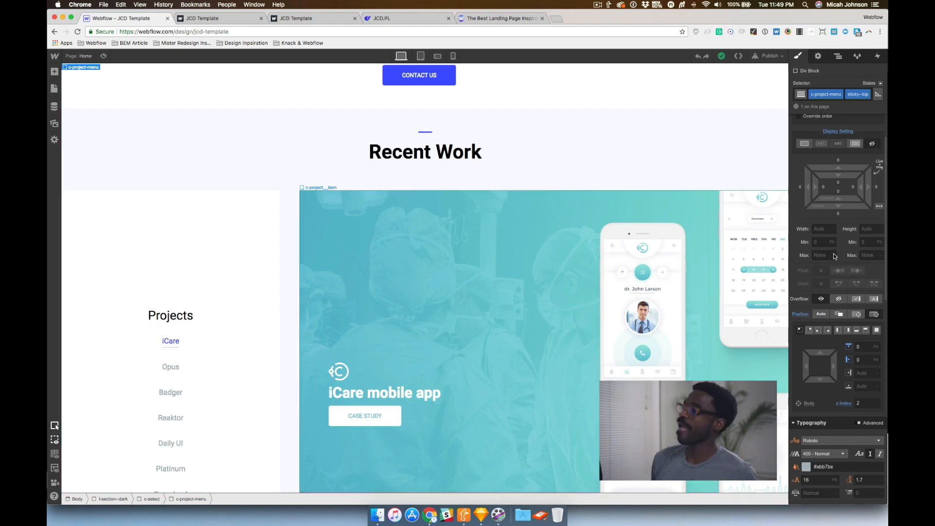
key("super+v")
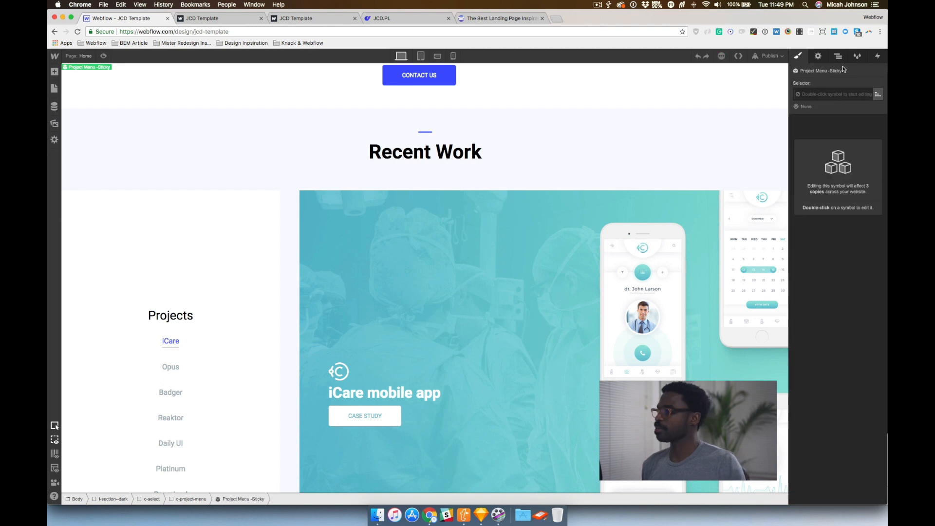
Select the third c-project-menu, review its sticky-bottom position settings, and scroll the page to examine the menu's behaviour
left_click(841, 62)
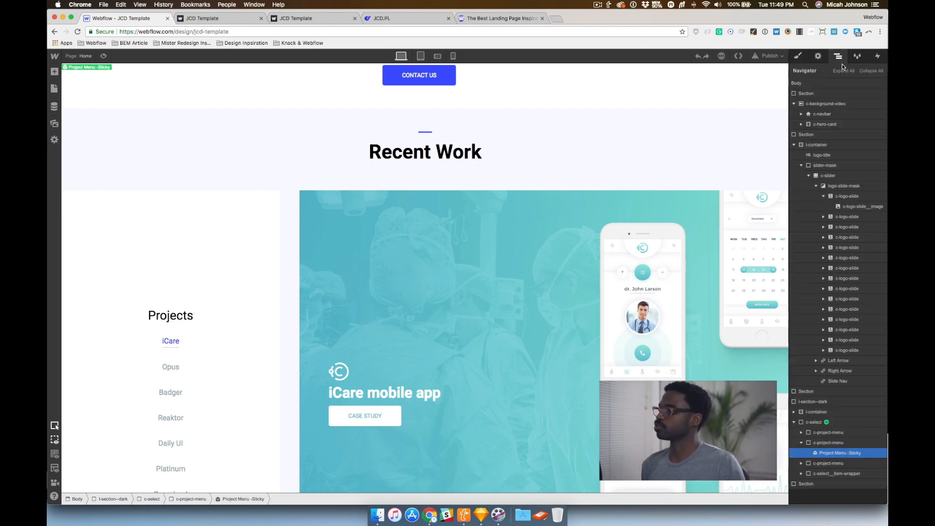
left_click(822, 462)
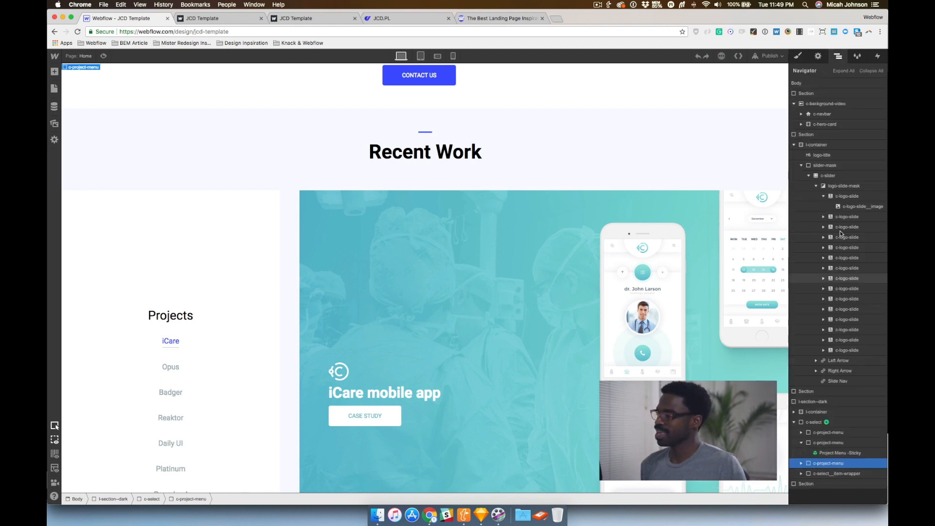
left_click(800, 57)
scroll(829, 359, "down", 3)
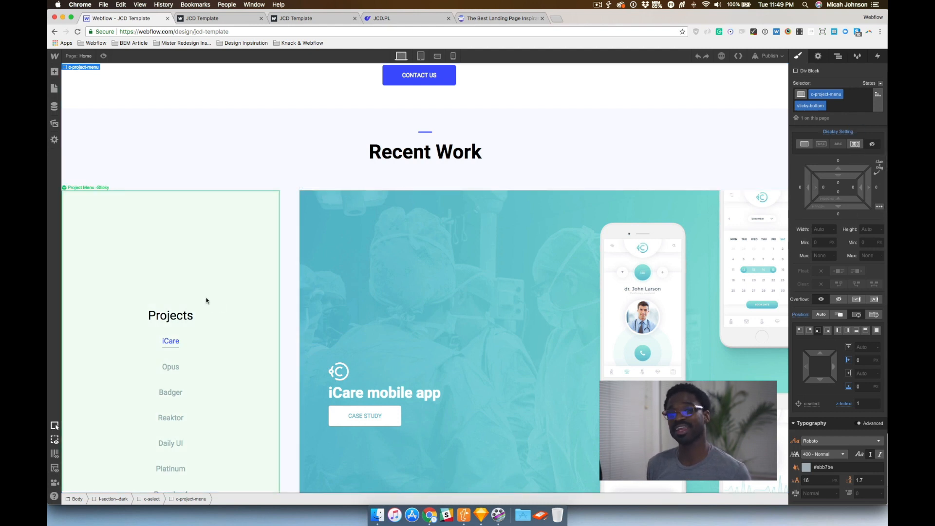
scroll(243, 242, "down", 5)
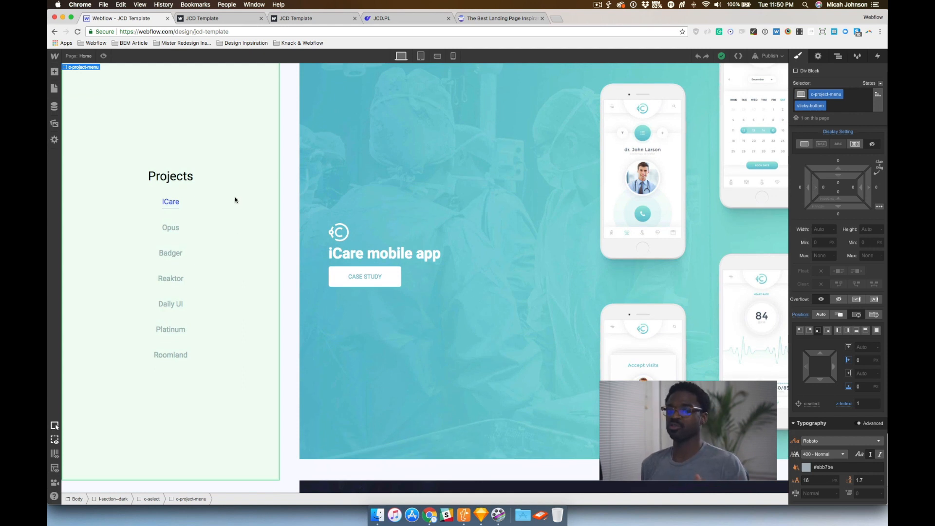
scroll(233, 199, "down", 20)
scroll(224, 278, "down", 15)
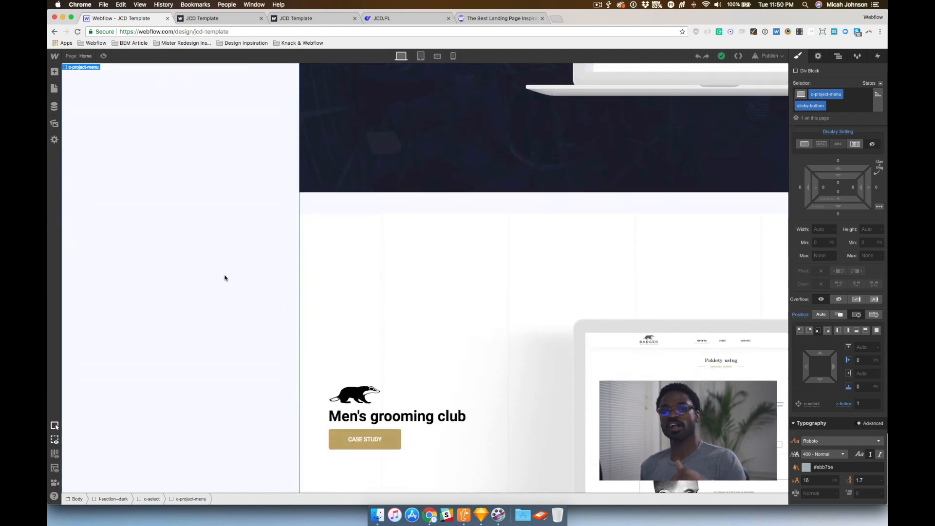
scroll(224, 278, "down", 8)
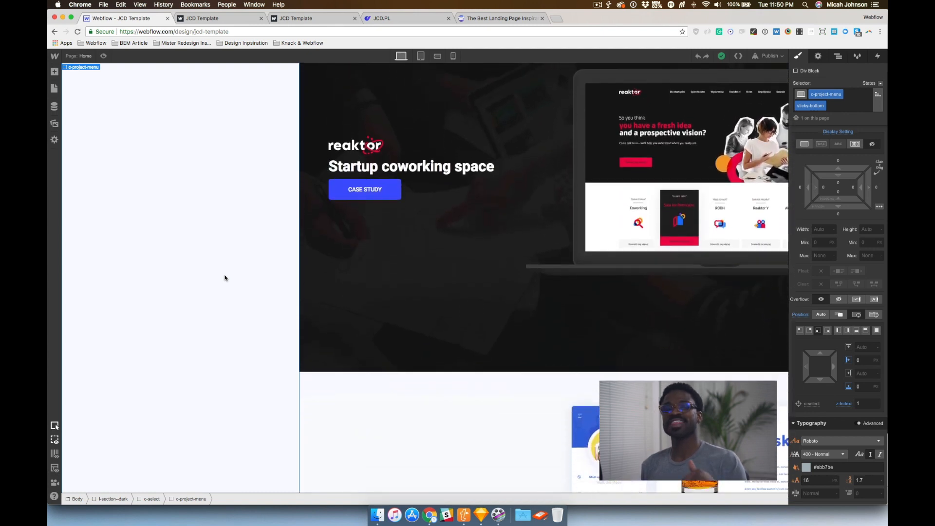
scroll(224, 278, "down", 10)
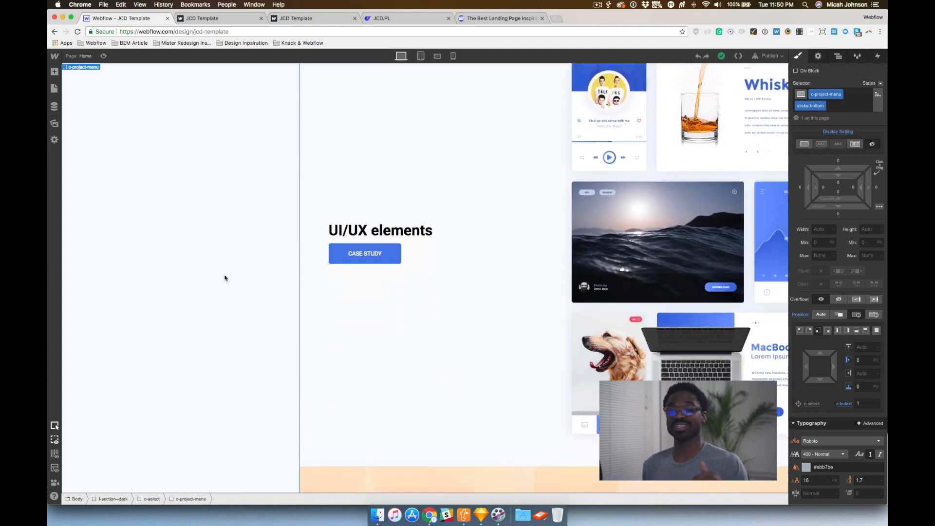
scroll(224, 278, "down", 5)
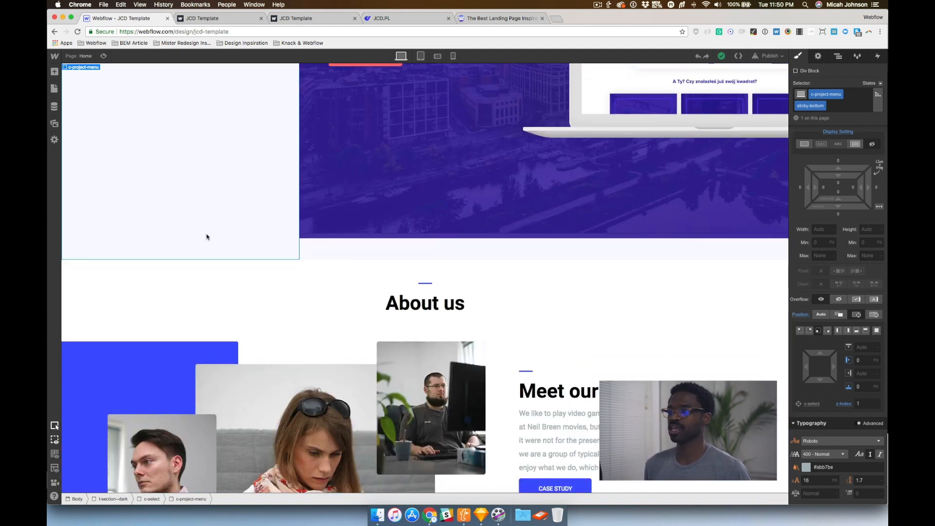
scroll(206, 237, "up", 15)
Select the c-select element and open its Product Menu - Sticky scroll interaction to review the timed actions
left_click(838, 57)
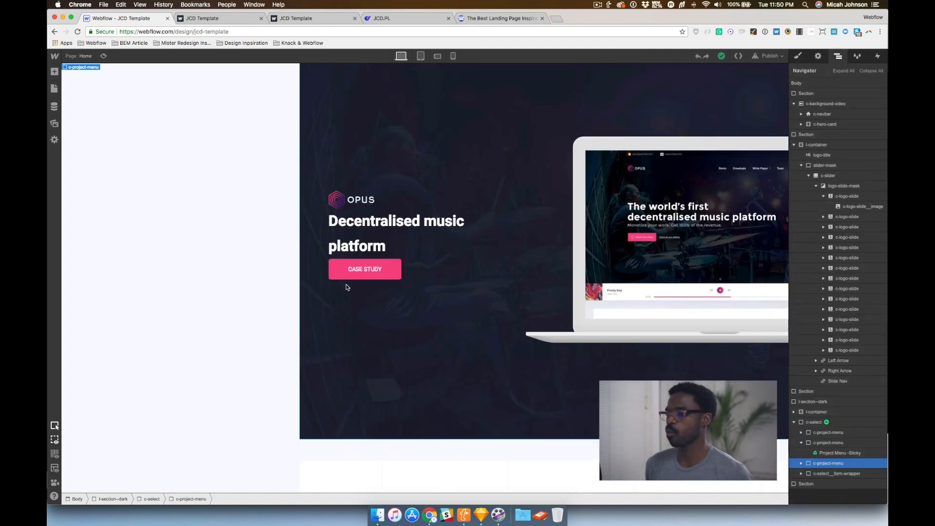
left_click(819, 422)
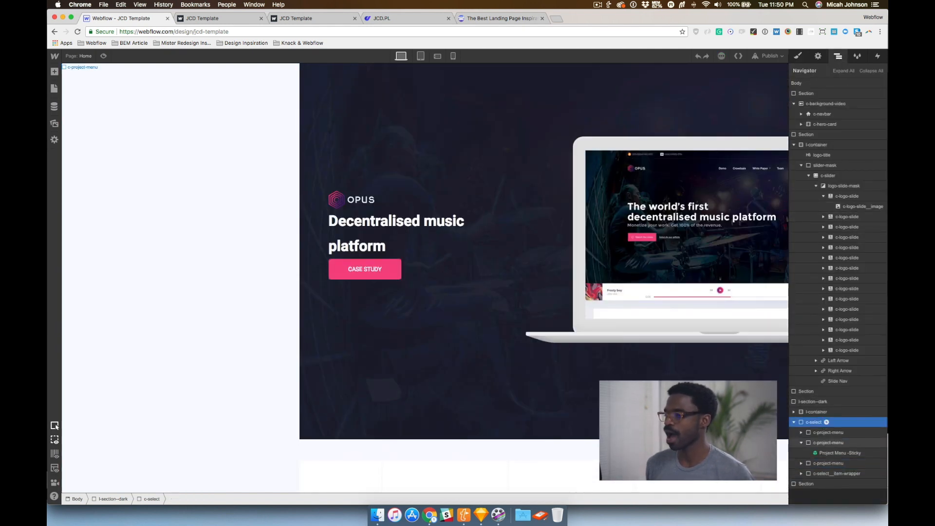
scroll(302, 285, "up", 10)
scroll(301, 291, "down", 5)
scroll(301, 290, "down", 1)
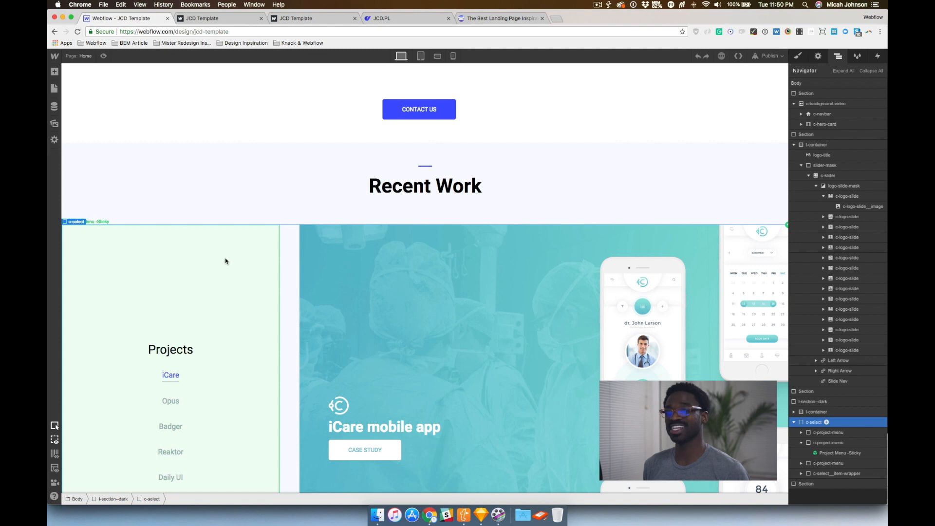
left_click(877, 57)
left_click(828, 98)
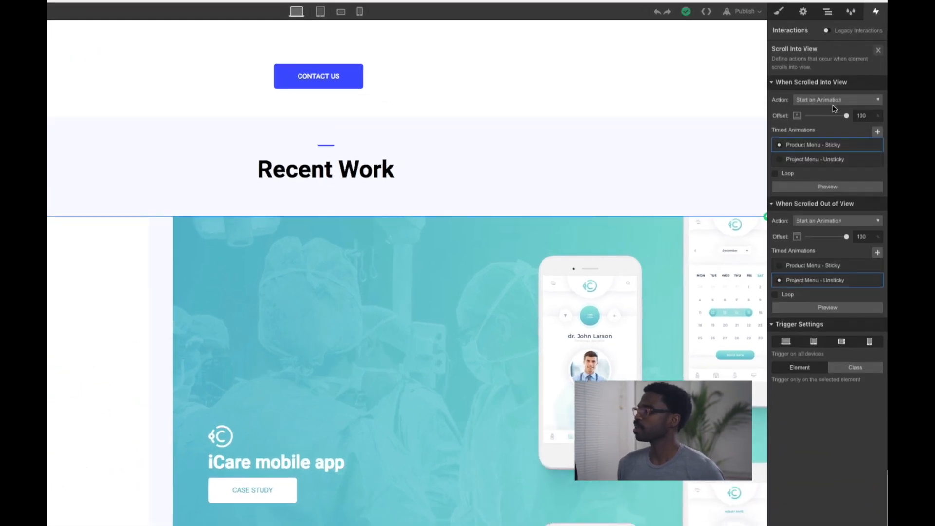
left_click(863, 146)
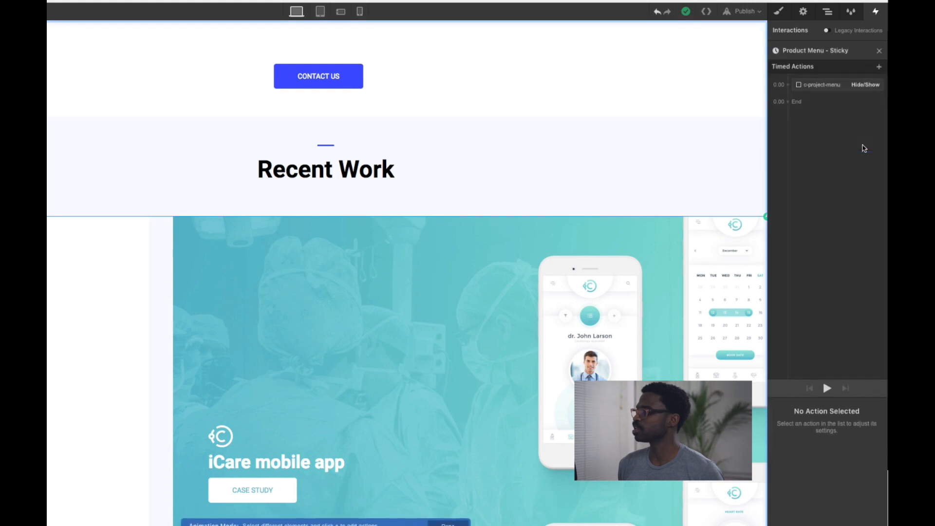
Select the Hide/Show action in the Product Menu - Sticky animation and check its target c-project-menu in the Navigator
mouse_move(844, 92)
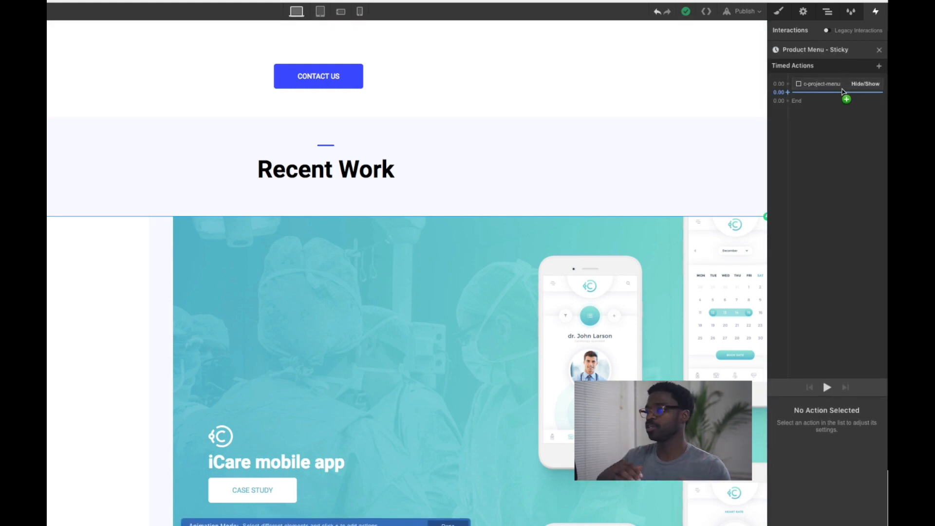
left_click(842, 85)
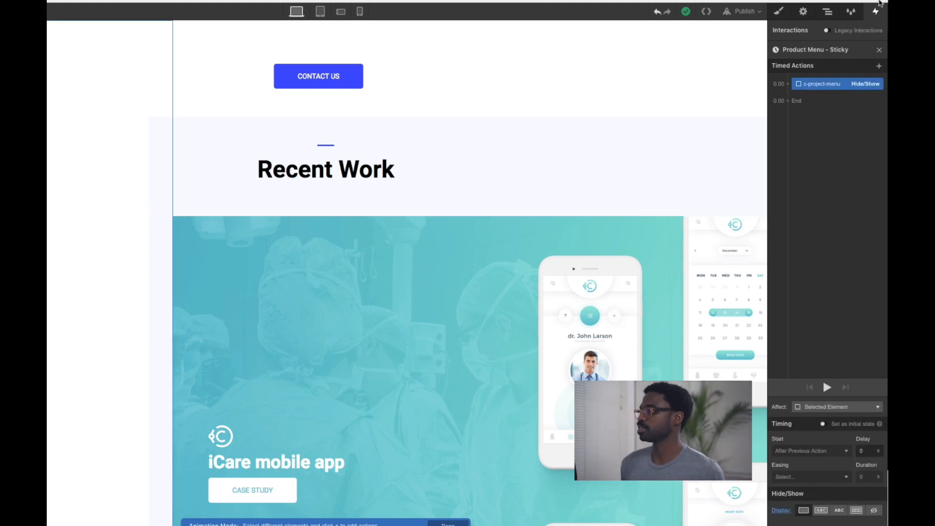
left_click(828, 13)
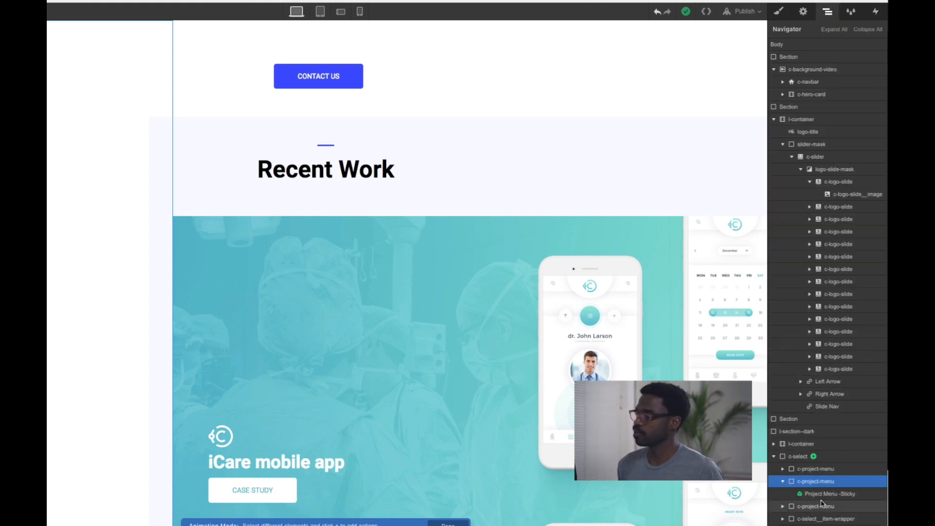
left_click(875, 11)
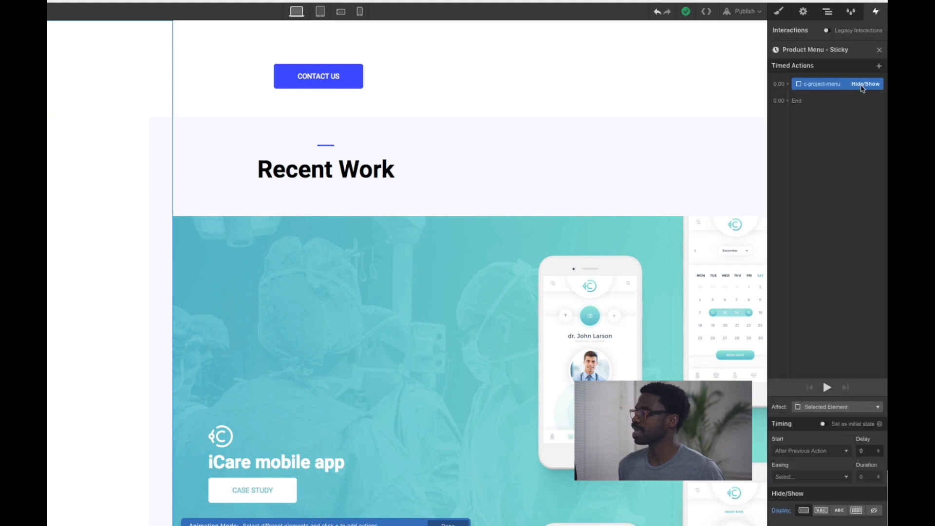
Open the Project Menu - Unsticky animation and review its two Hide/Show actions on the c-project-menu elements
left_click(879, 50)
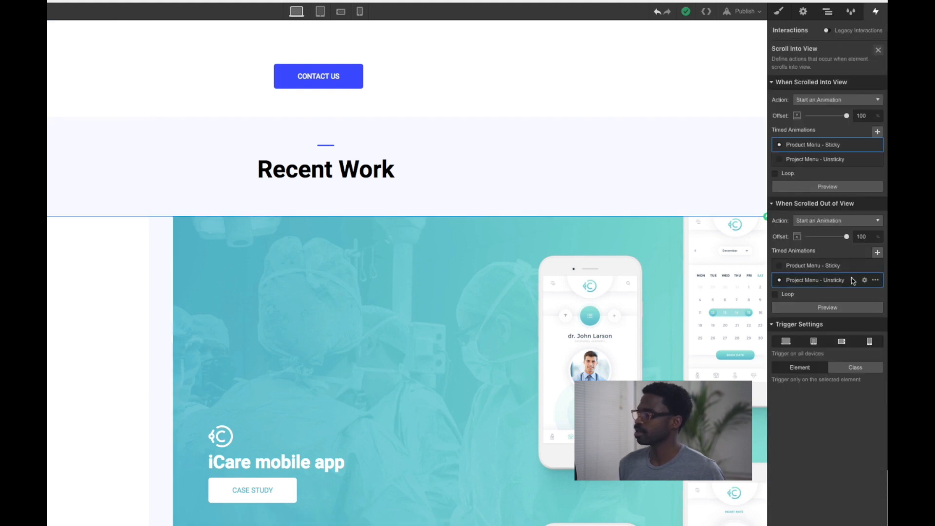
left_click(864, 281)
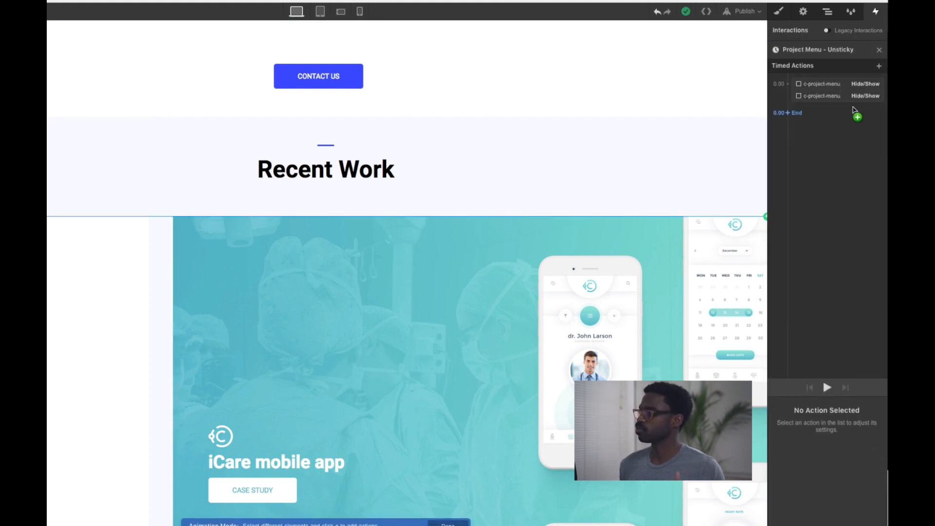
left_click(831, 86)
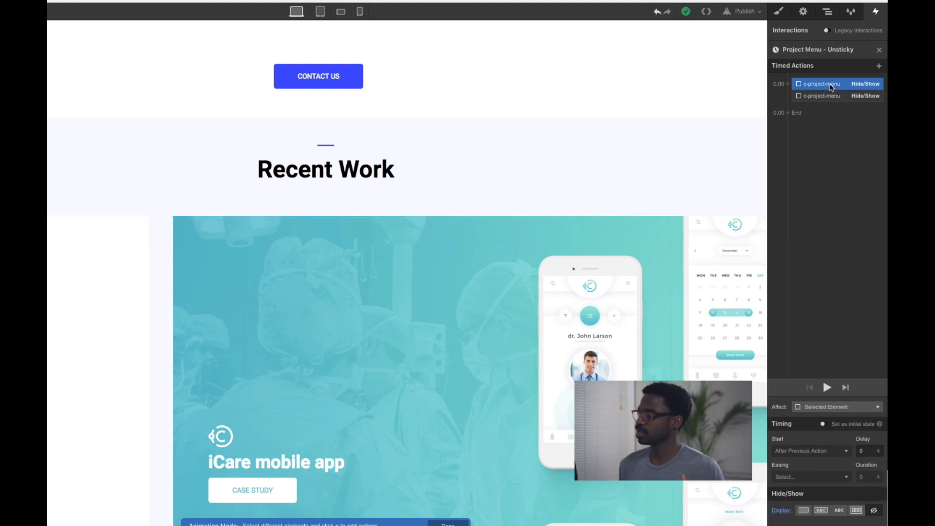
left_click(832, 97)
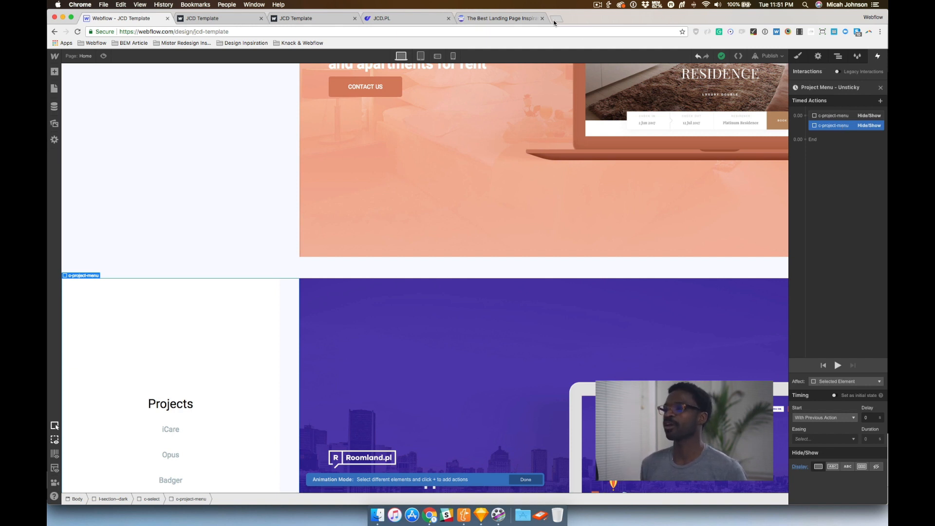
Open a new browser tab and go to the mistercreate.today/members-only/login page
left_click(553, 20)
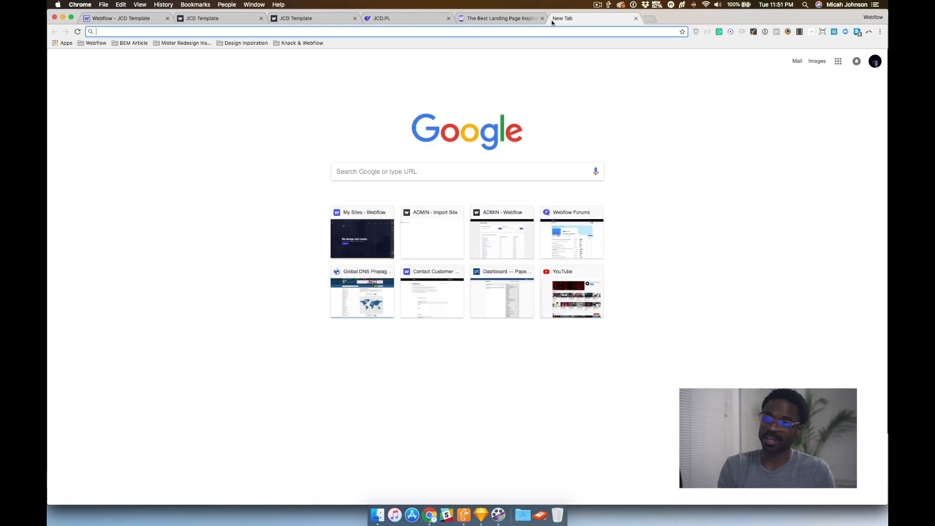
type("mistercreate.today/members-only/content")
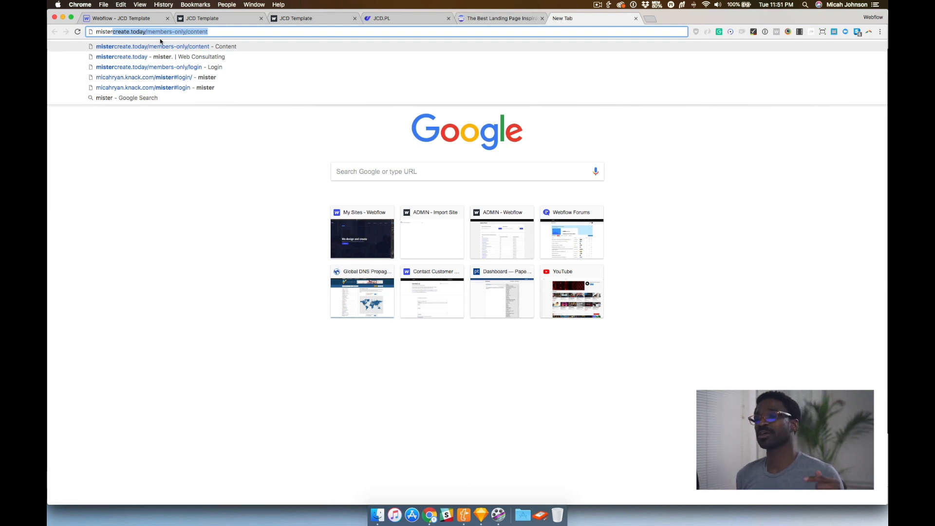
triple_click(194, 34)
double_click(195, 33)
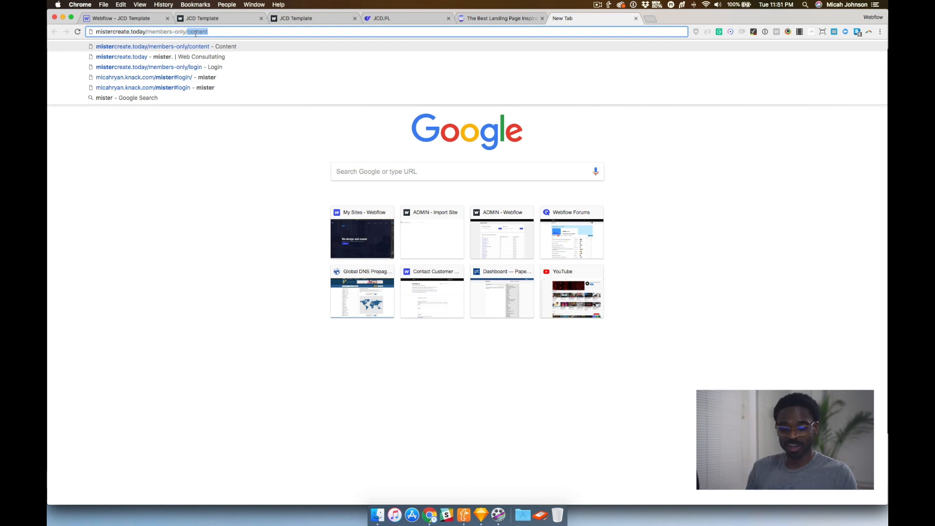
type("login")
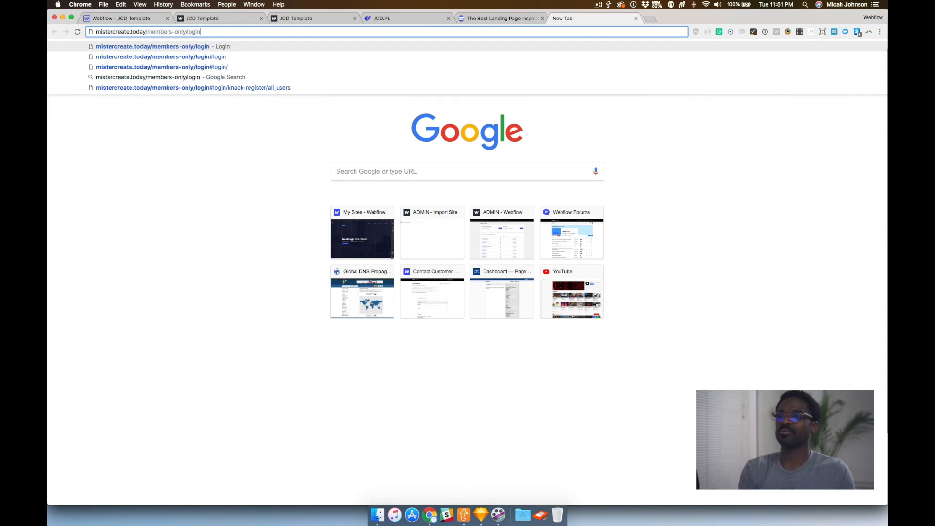
key("Return")
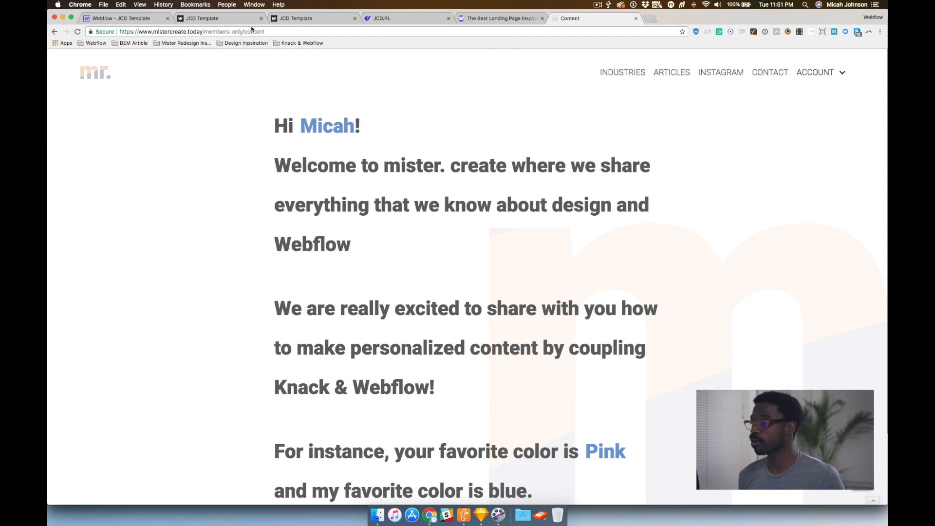
Log out of the members area through the Account menu
left_click(816, 72)
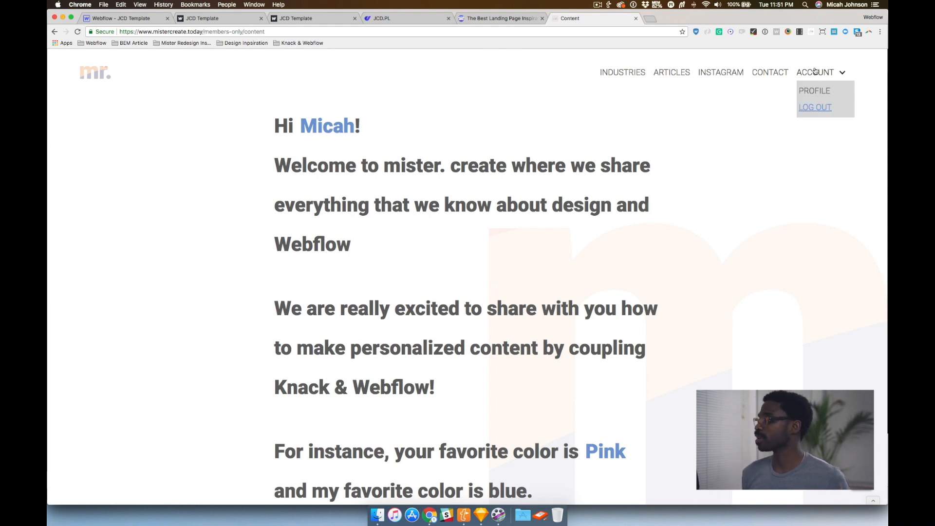
left_click(813, 108)
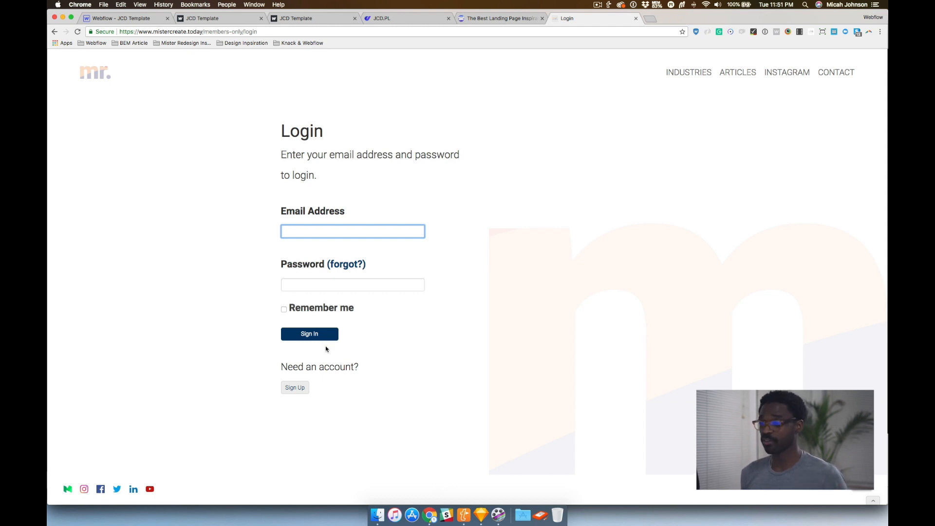
Open the Sign Up form, look over its fields, and return to the login page
left_click(303, 390)
scroll(329, 237, "down", 5)
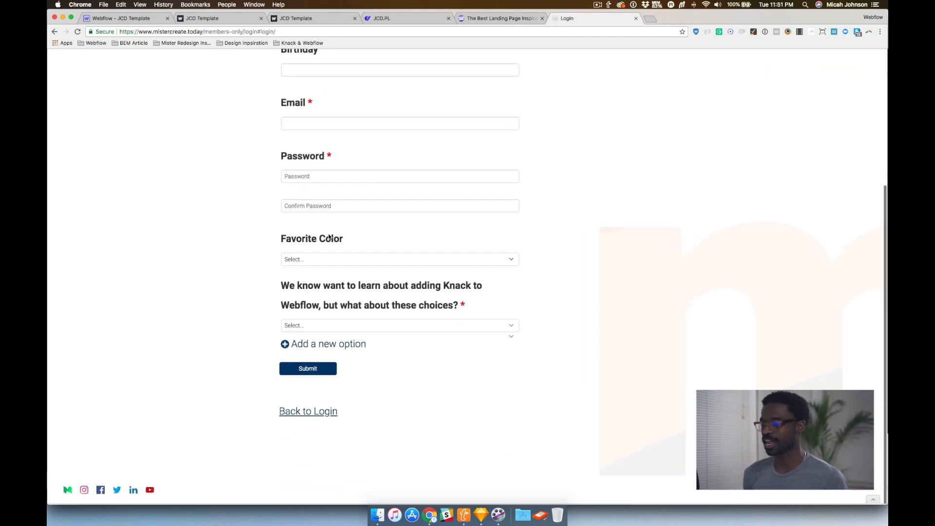
scroll(329, 238, "up", 5)
scroll(383, 243, "left", 5)
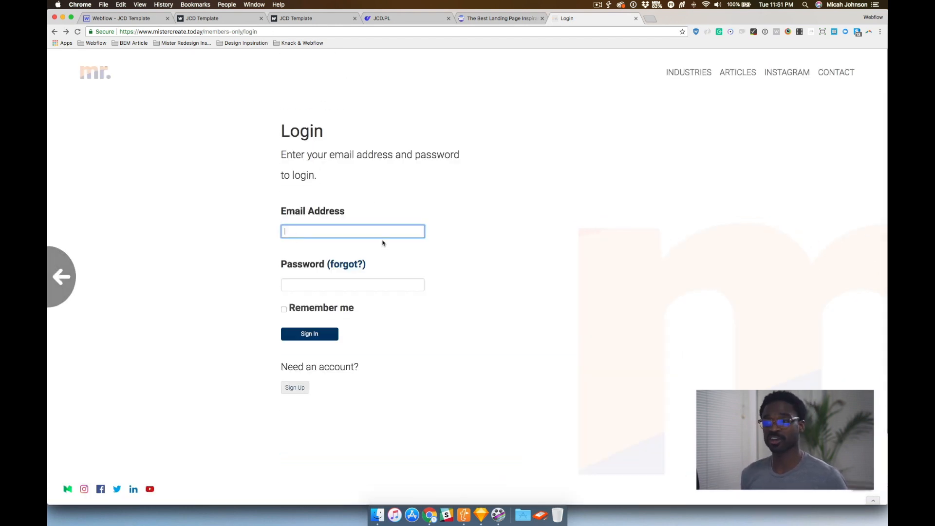
Sign in with the saved account e-mail and the account password, dismissing the password-manager save prompt
left_click(316, 229)
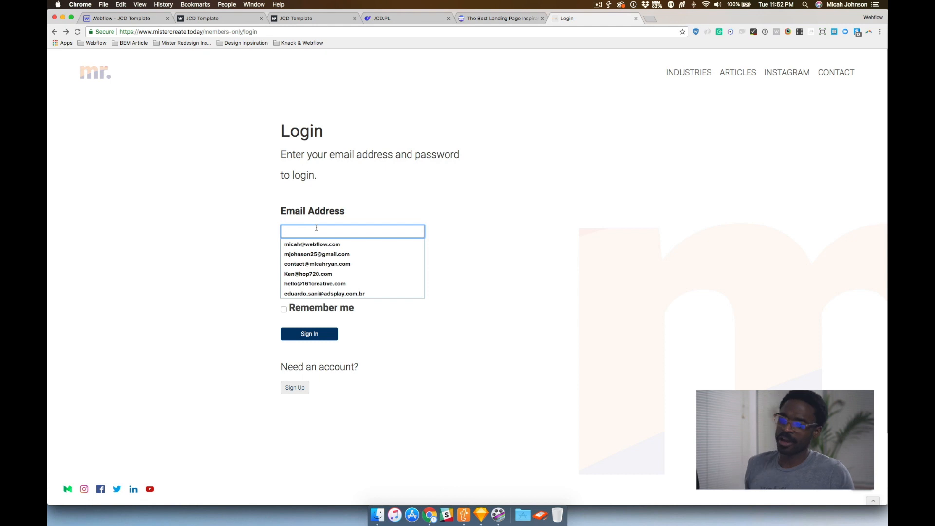
left_click(312, 244)
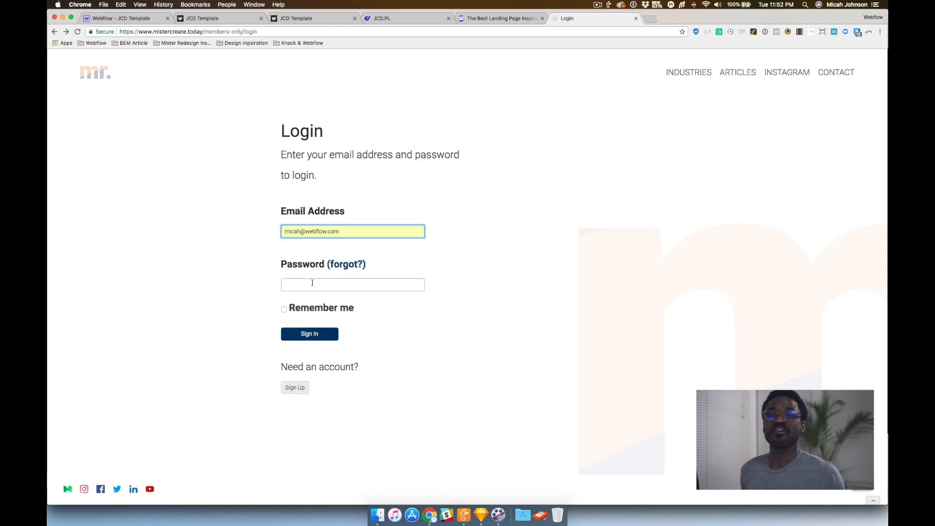
left_click(311, 284)
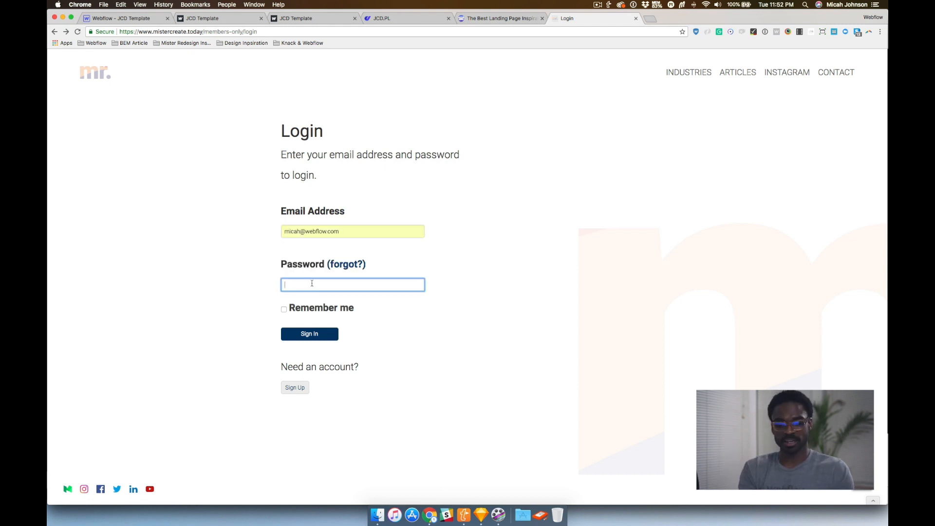
type("•••••••••••••")
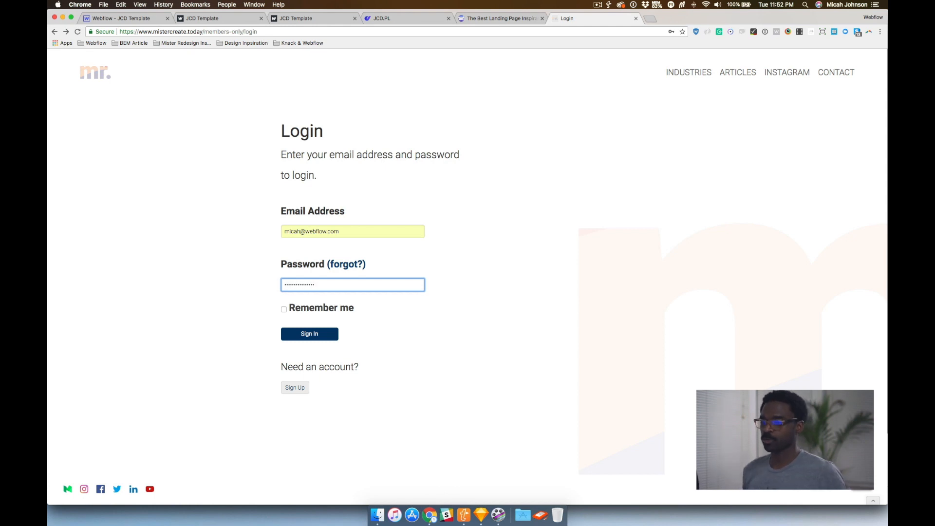
left_click(305, 335)
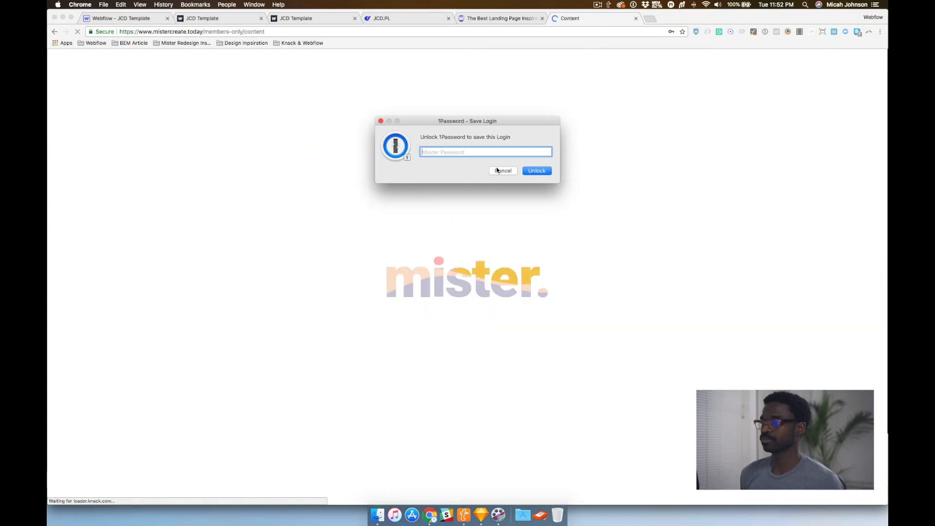
left_click(501, 171)
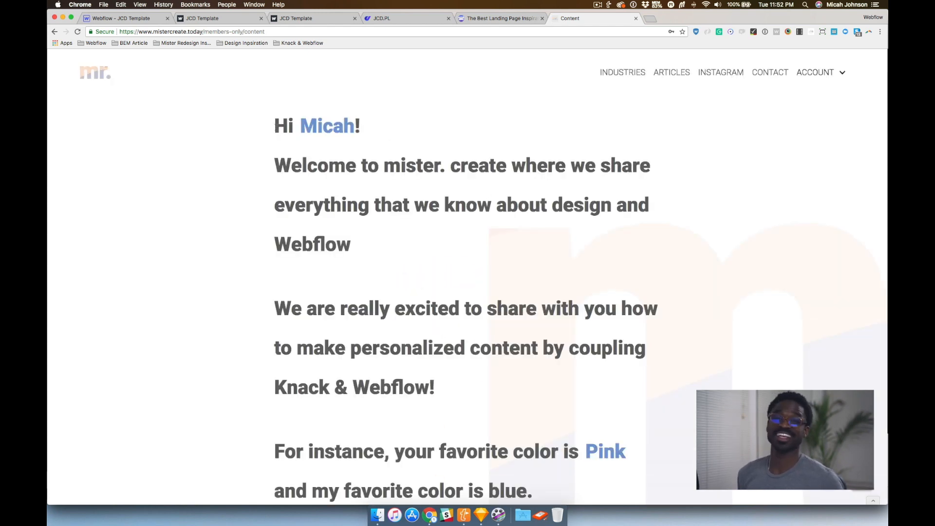
Read through the personalized members content and open the account Profile page
scroll(390, 200, "down", 5)
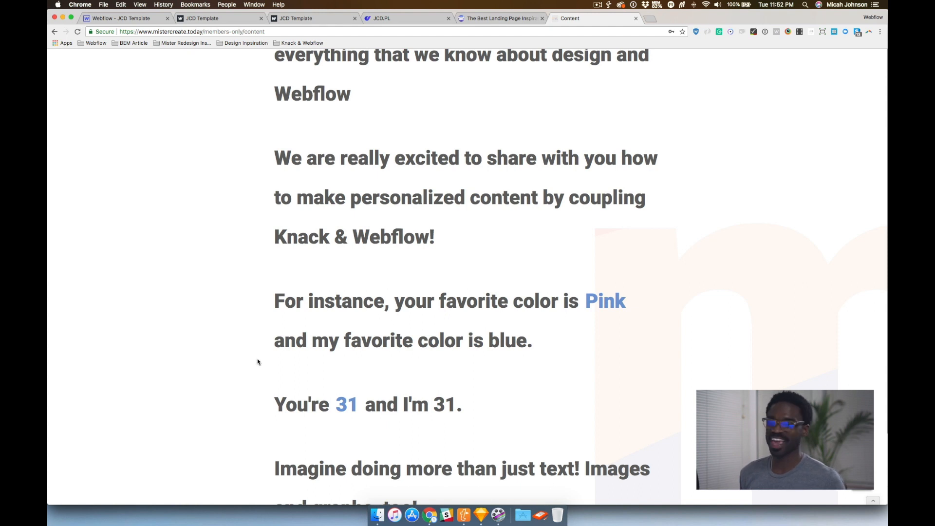
scroll(363, 331, "down", 1)
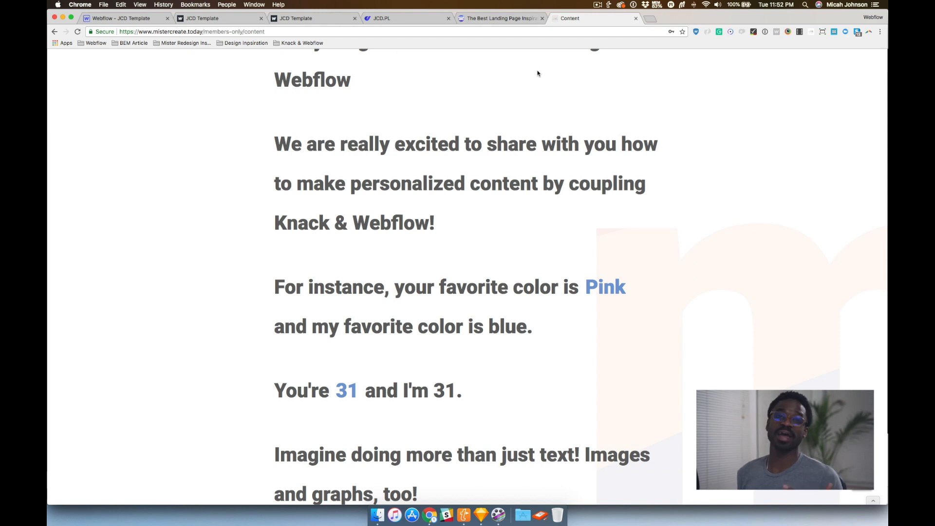
scroll(471, 310, "down", 5)
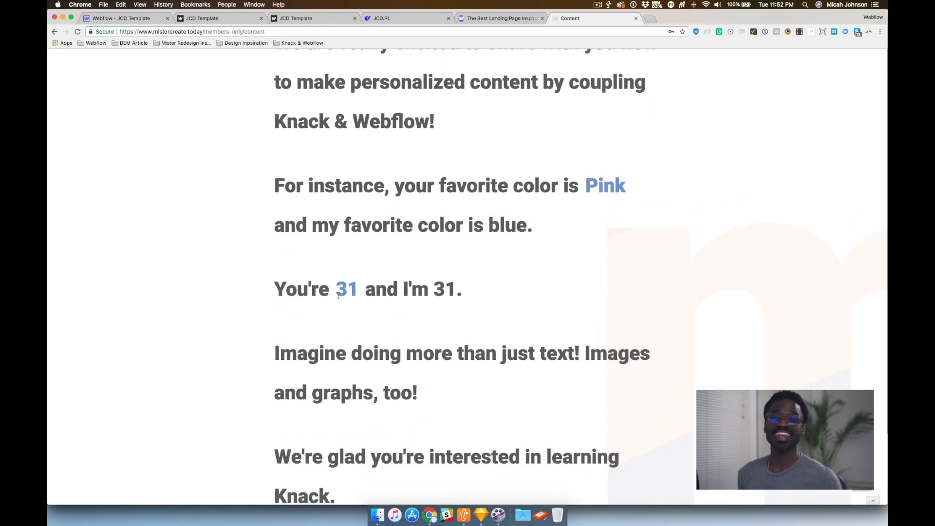
scroll(334, 291, "down", 5)
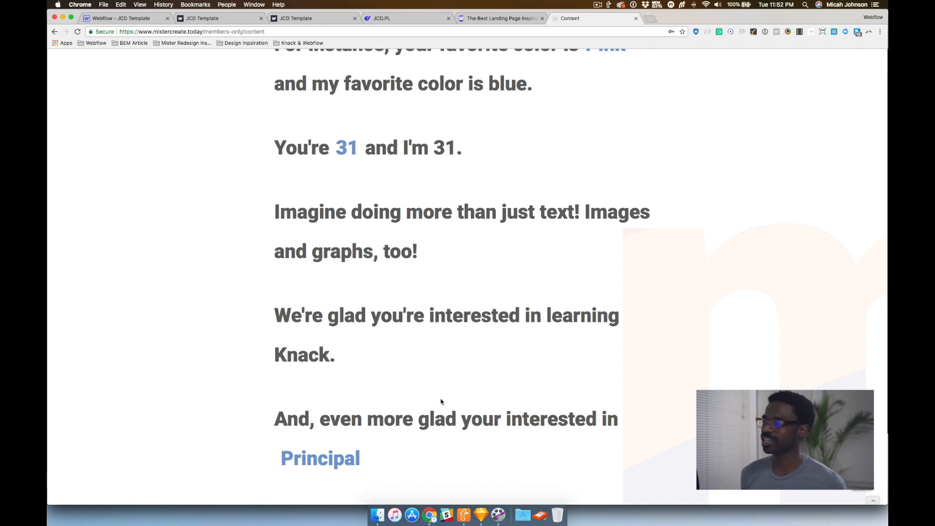
scroll(440, 401, "up", 10)
left_click(803, 72)
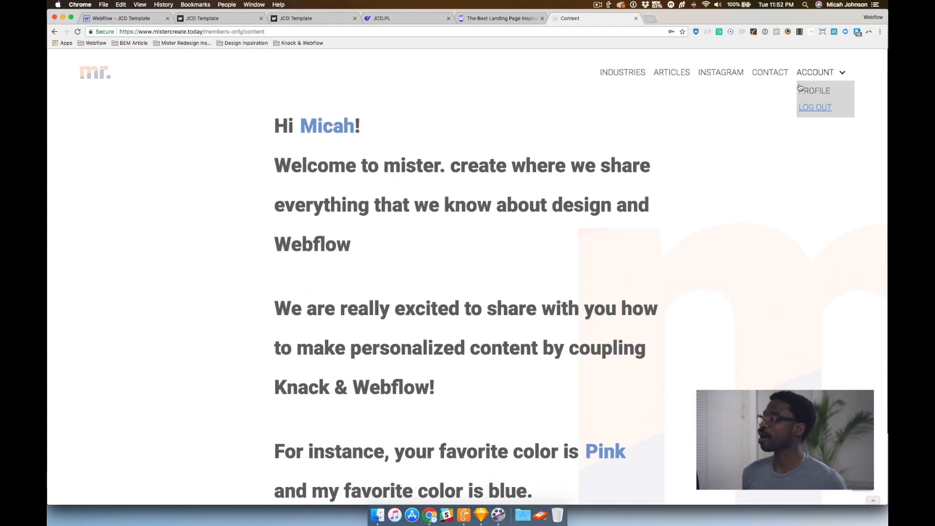
left_click(807, 92)
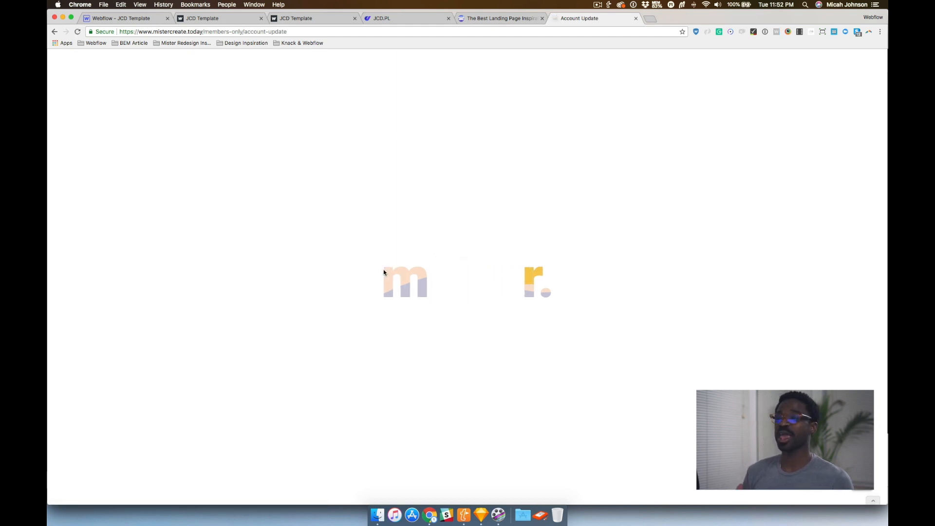
Set Favorite Color to Yellow and Learn Other Things to Webflow Only in the Edit Account form
scroll(385, 272, "down", 3)
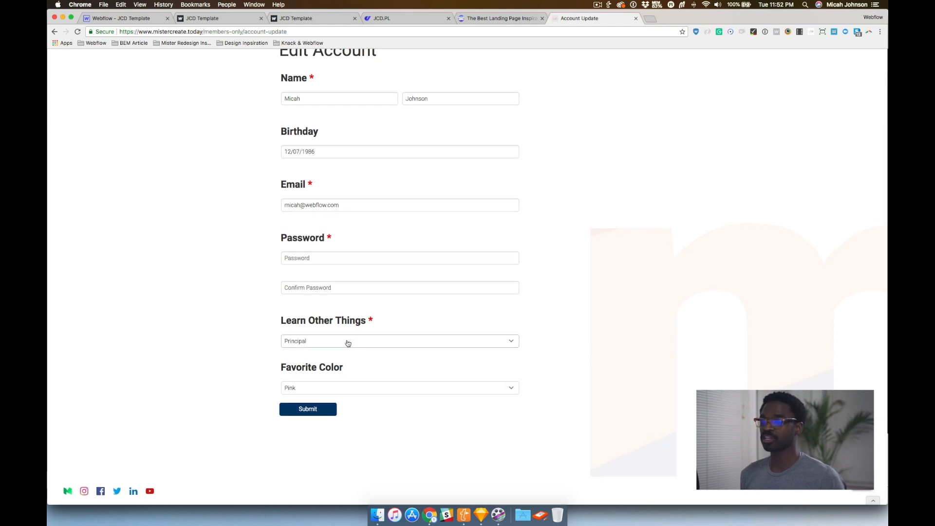
left_click(329, 387)
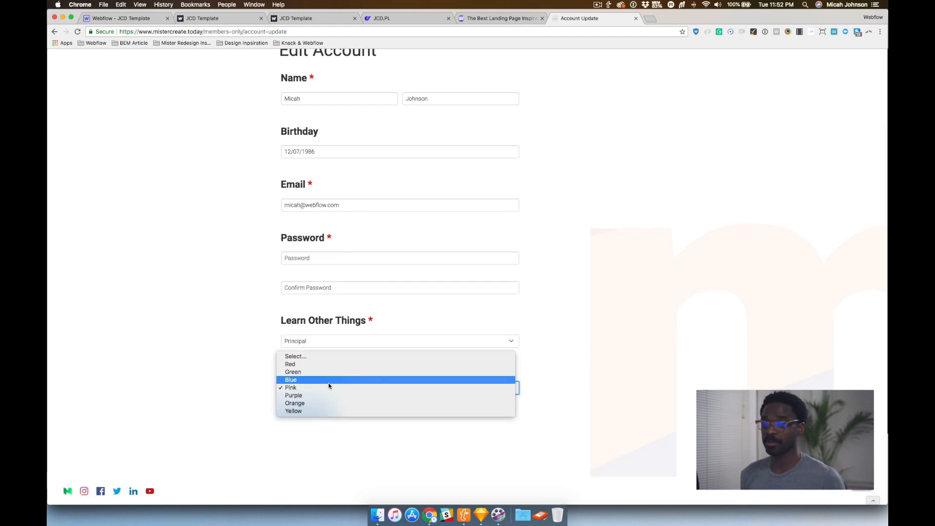
left_click(312, 410)
left_click(331, 342)
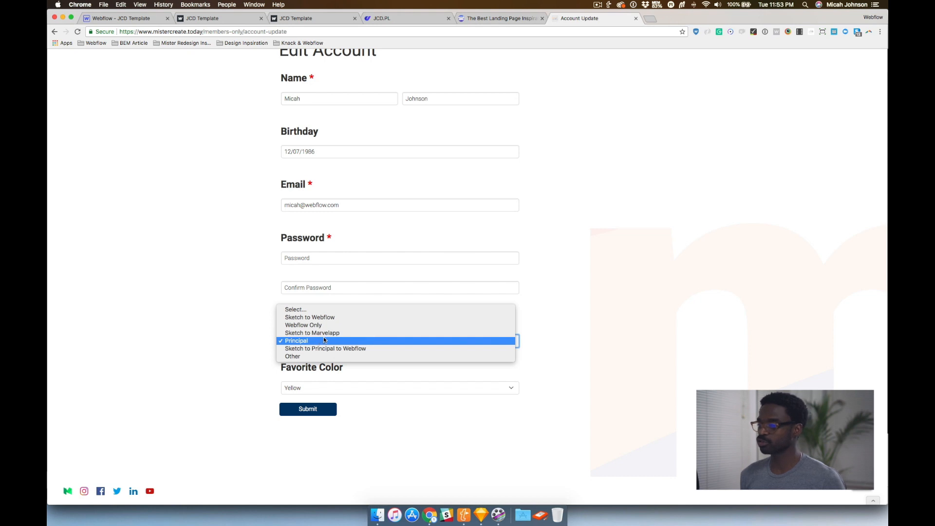
left_click(329, 325)
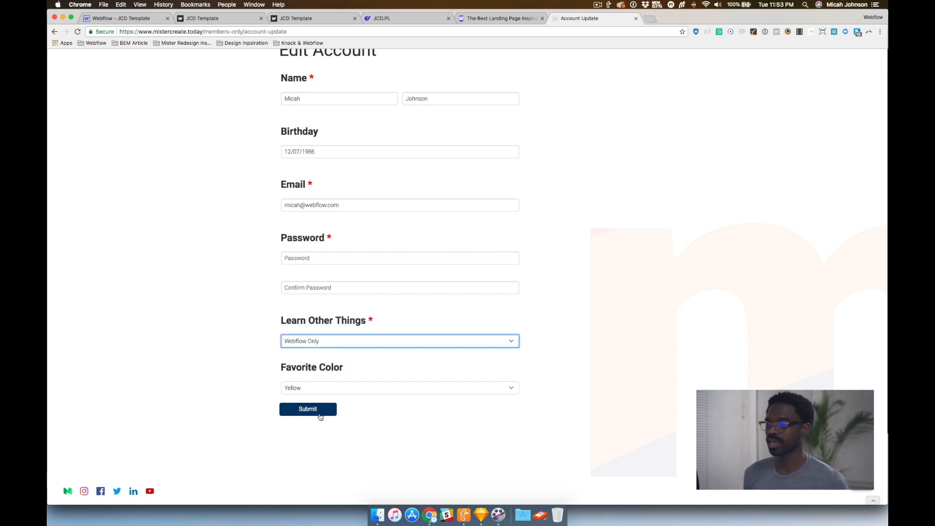
Enter the account password in the Edit Account form and submit the profile changes
left_click(321, 414)
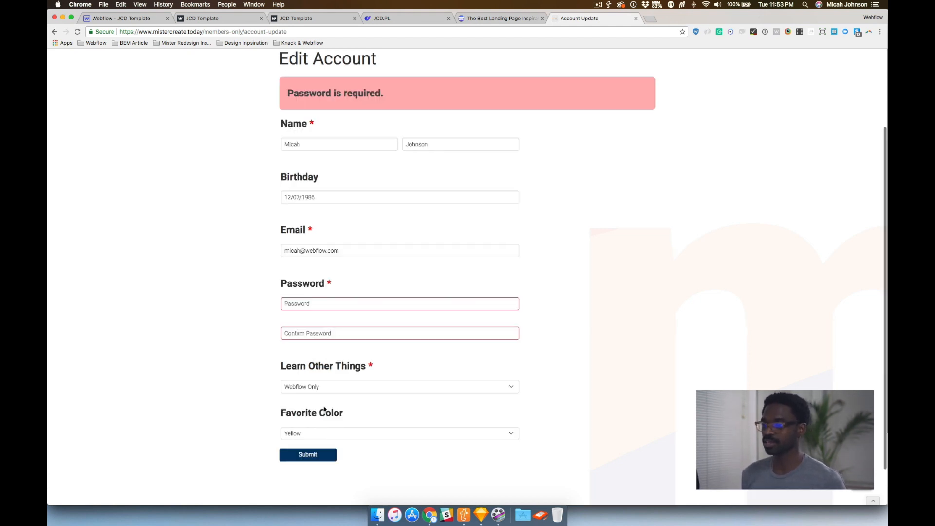
left_click(312, 300)
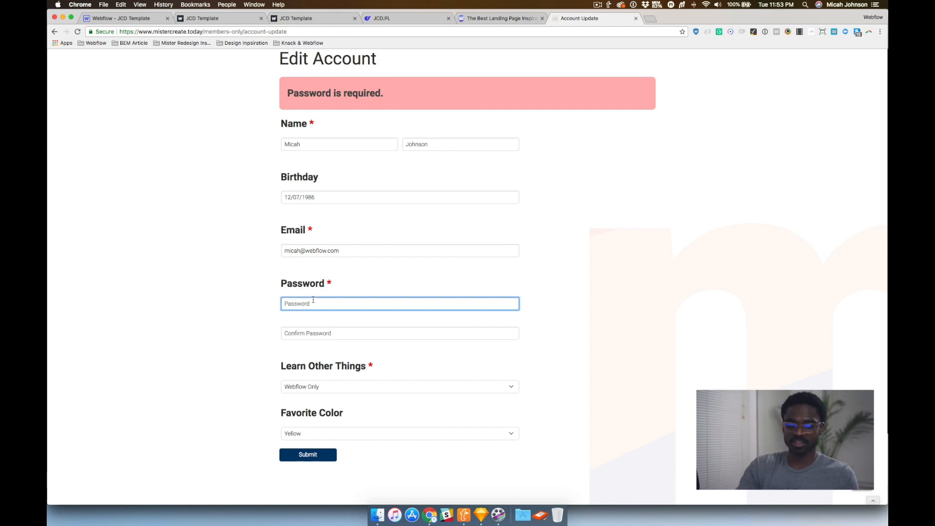
type("••••••••••••••")
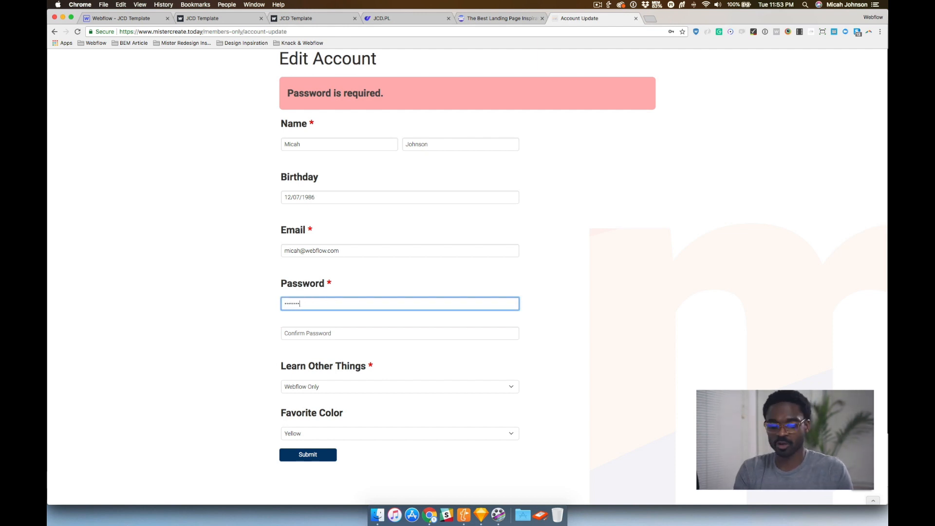
key("Tab")
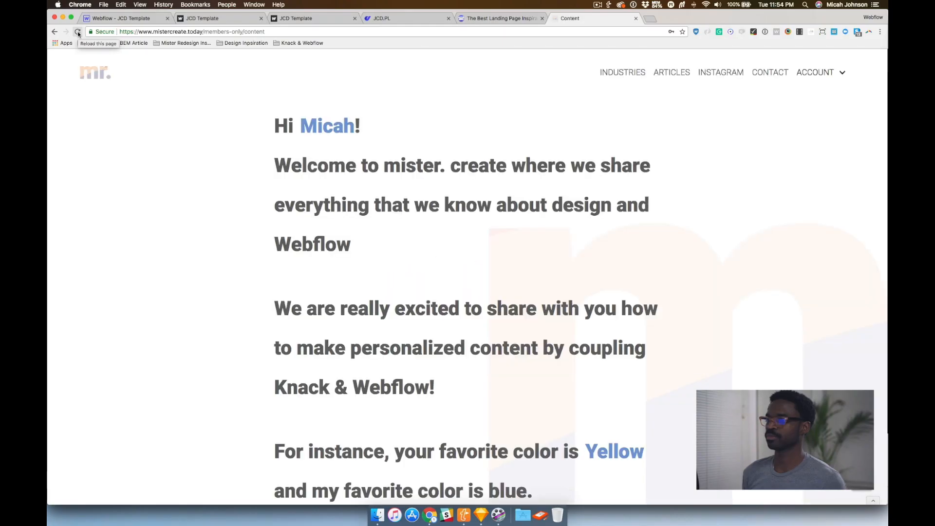
Scroll through the members content page to check the personalized values
scroll(383, 223, "down", 1)
scroll(383, 224, "down", 5)
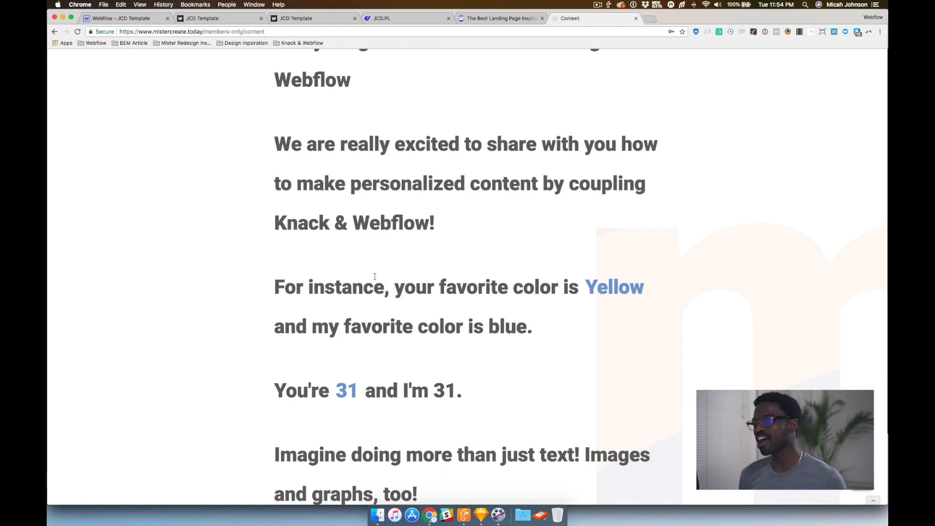
scroll(375, 279, "down", 8)
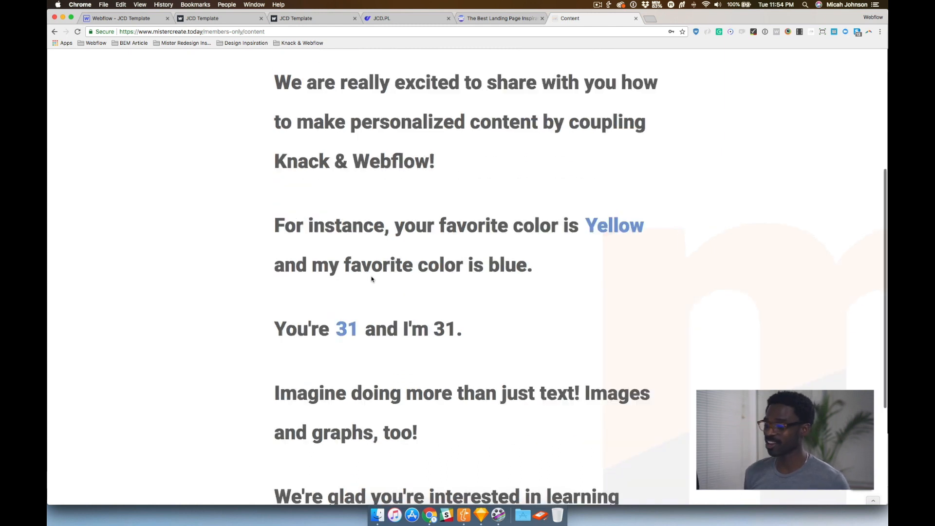